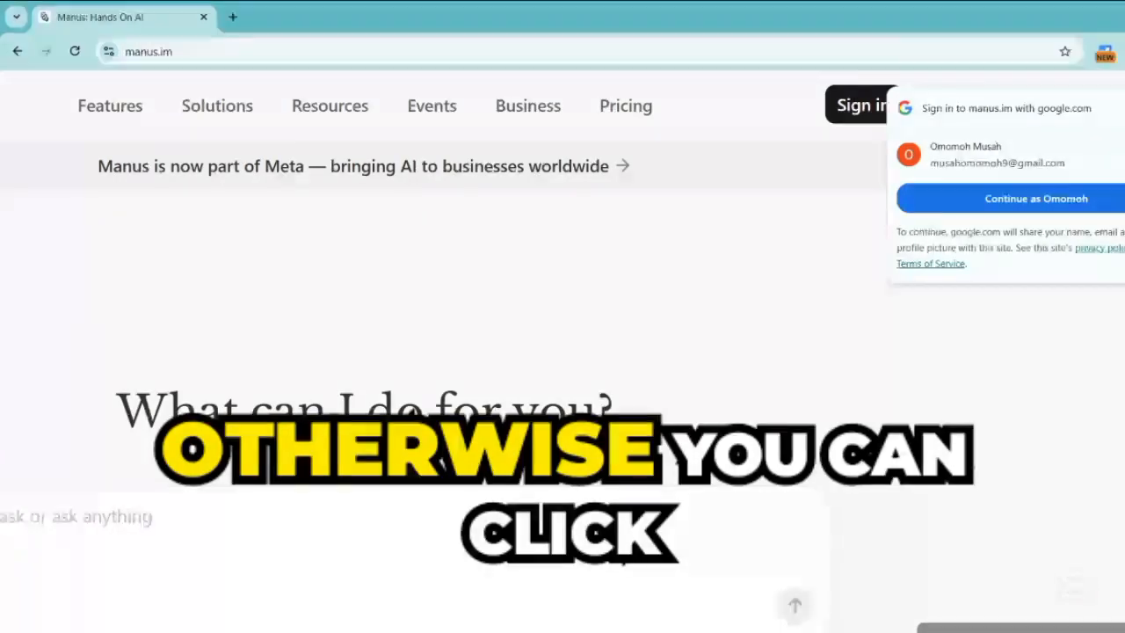
Sign up for Manus by continuing with the existing Google account
click(1124, 108)
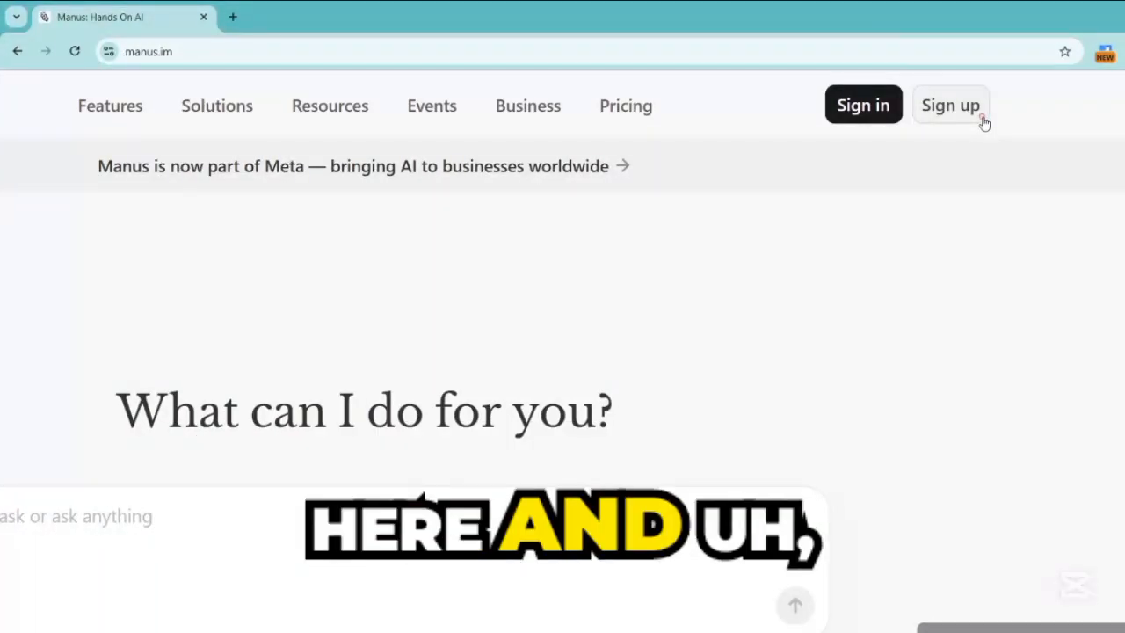
click(983, 121)
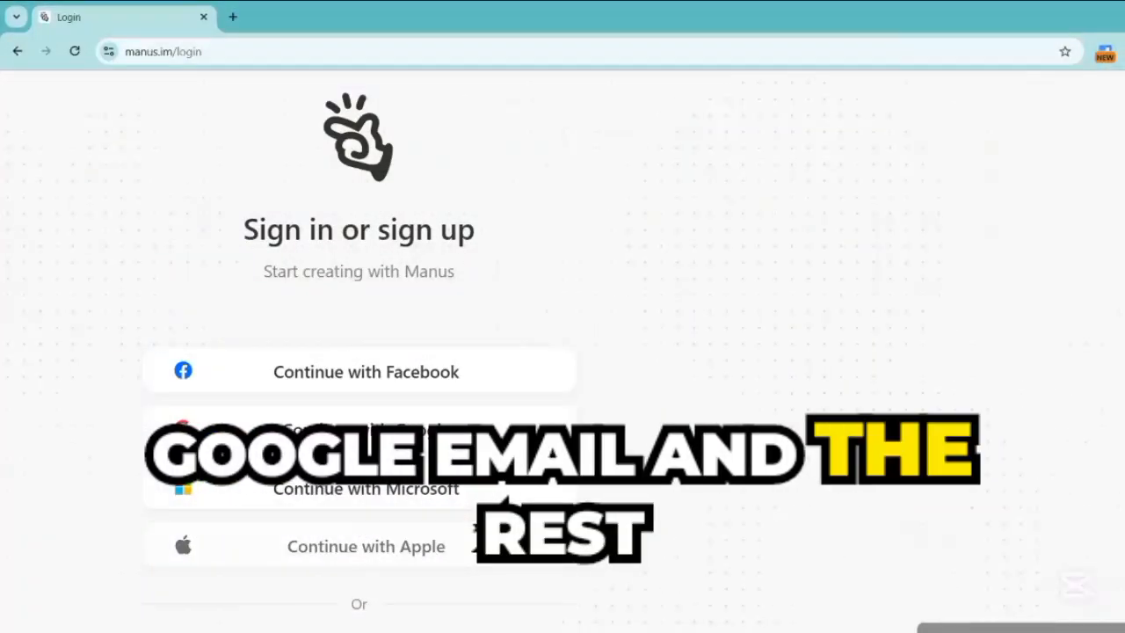
click(402, 430)
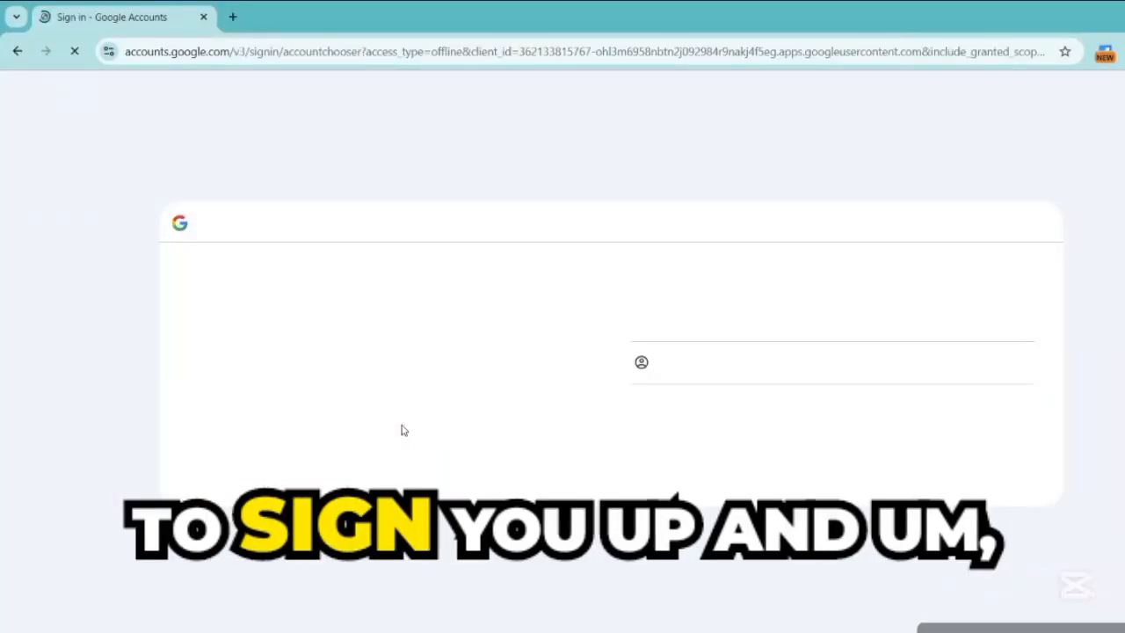
click(737, 304)
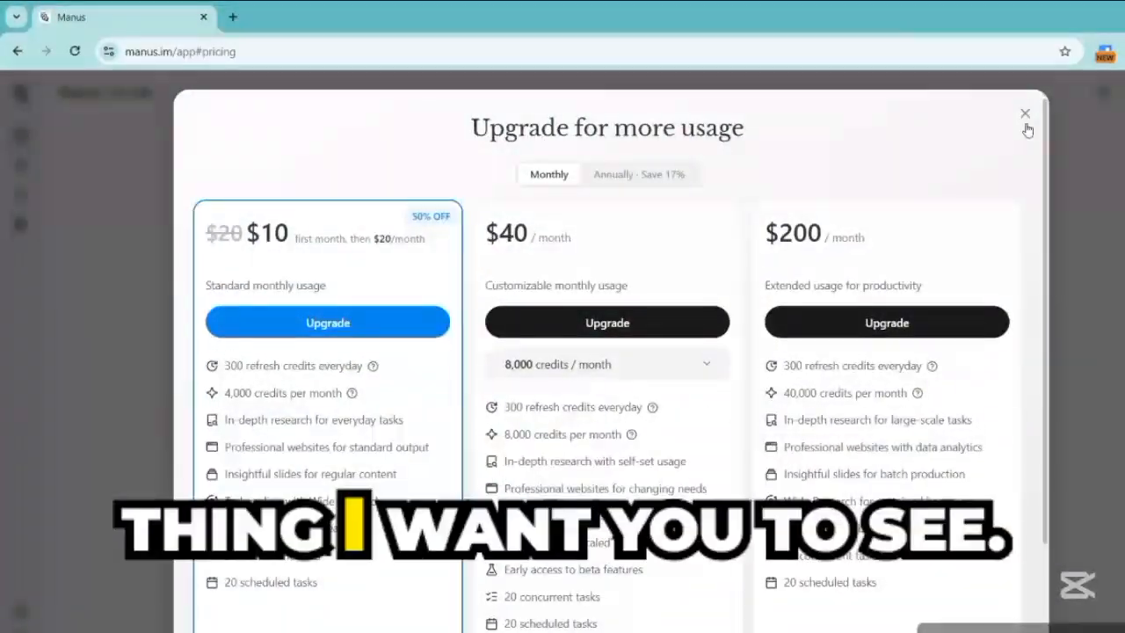
Close the upgrade pricing offer and dismiss the Manus 1.6 & Lite introduction
click(1025, 114)
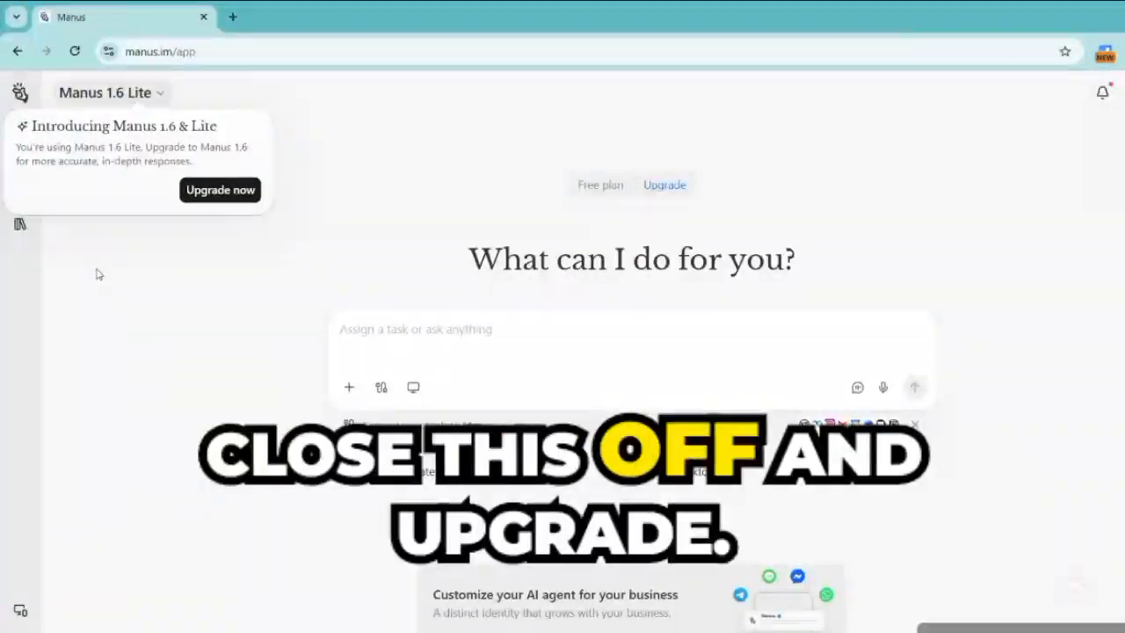
click(309, 146)
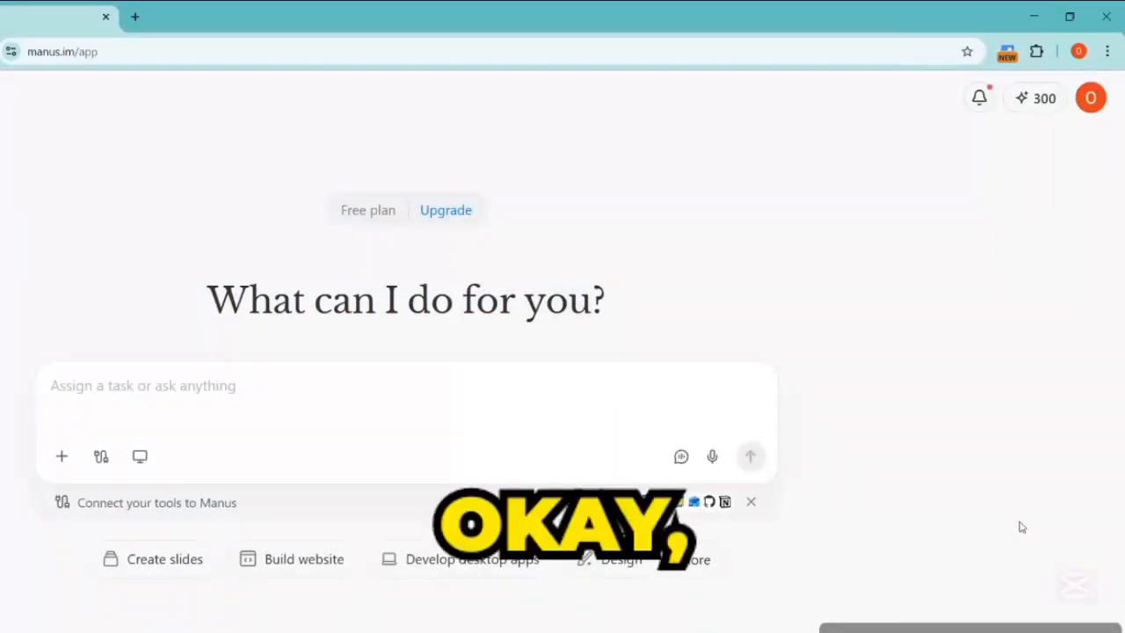
Open the credits overview in the account's Usage & Billing settings and switch to the Websites usage
click(1091, 99)
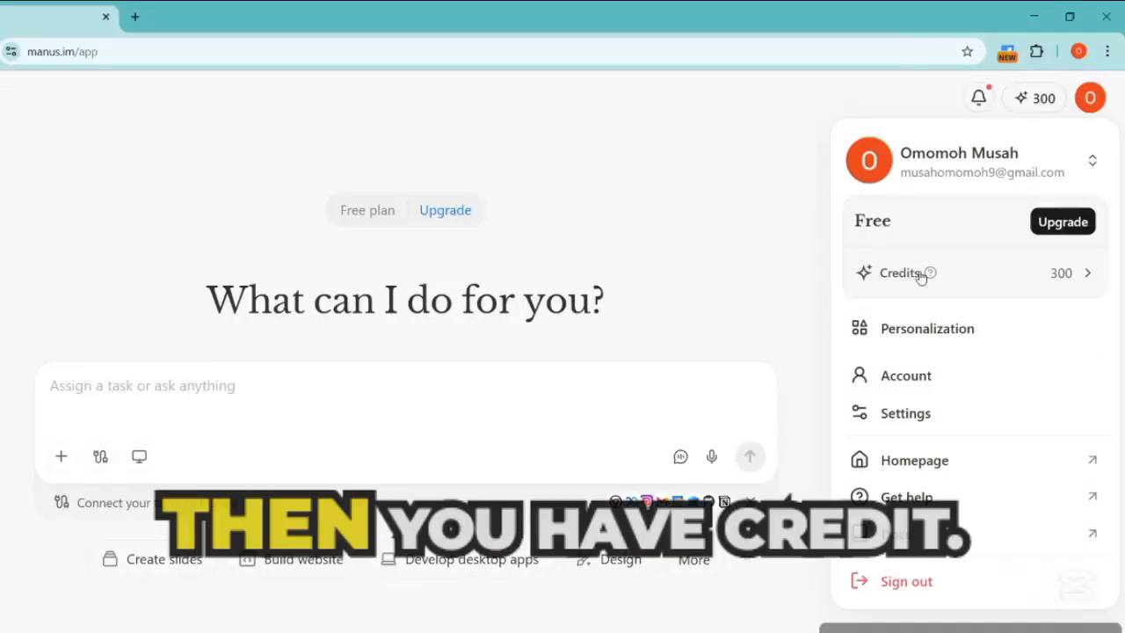
click(1060, 274)
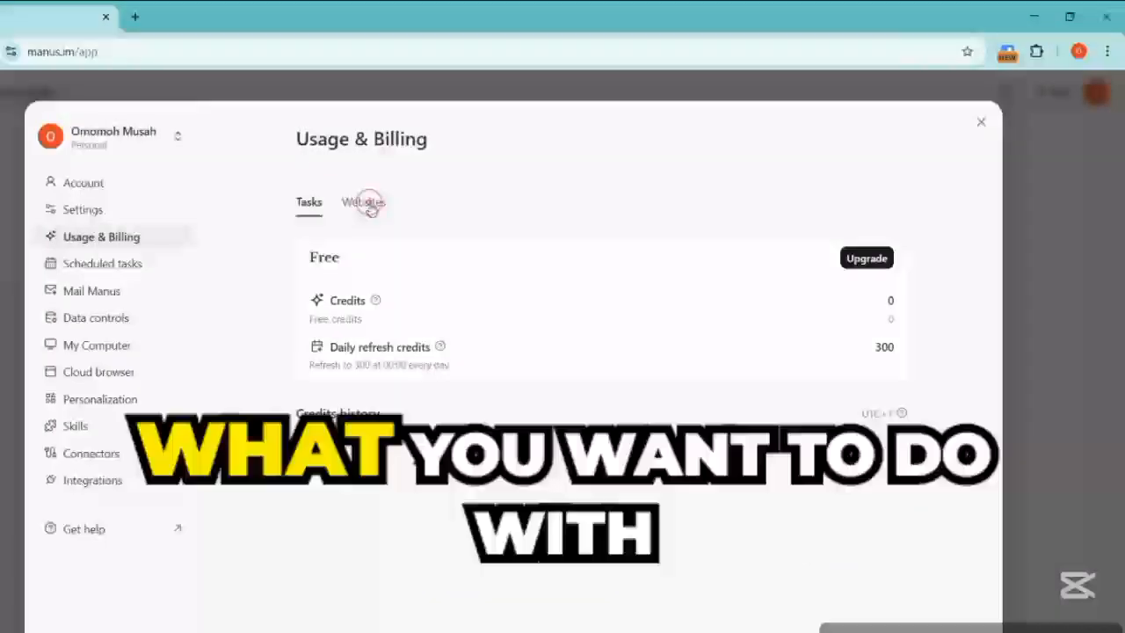
click(370, 206)
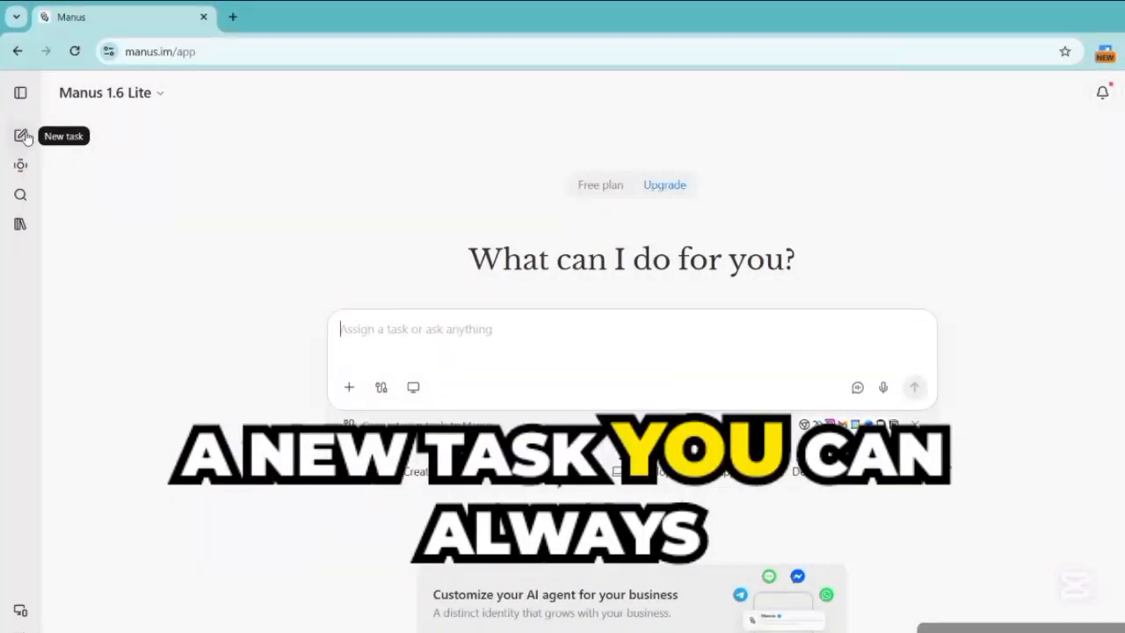
Expand the side navigation to show its entry names and projects, and collapse it again
scroll(510, 566, up, 2)
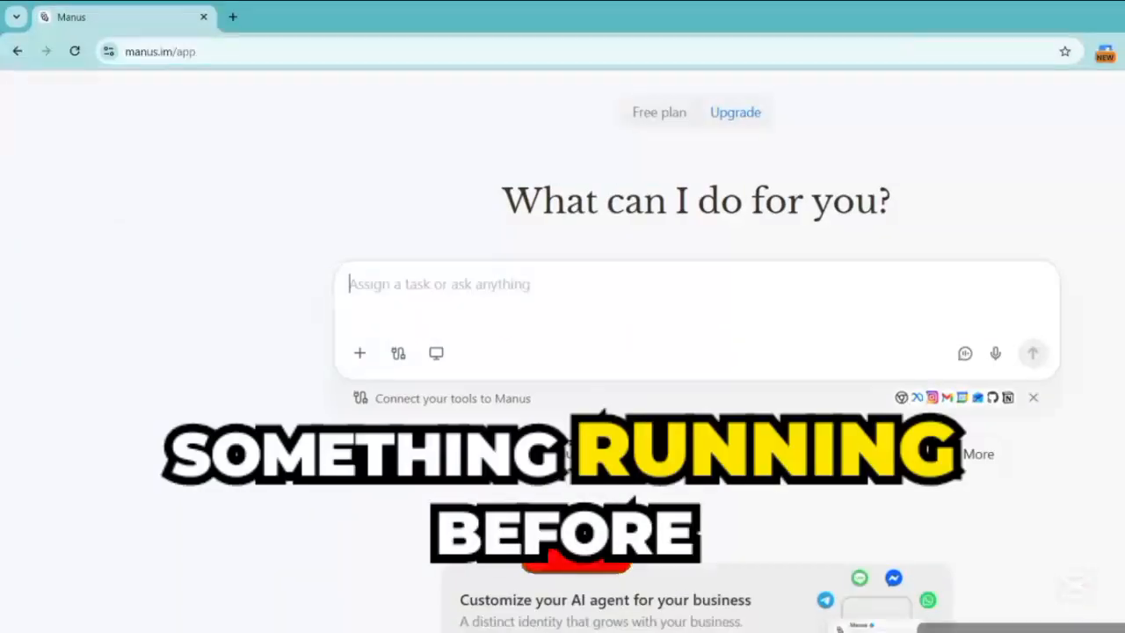
scroll(102, 203, up, 2)
scroll(102, 203, left, 2)
scroll(102, 203, up, 2)
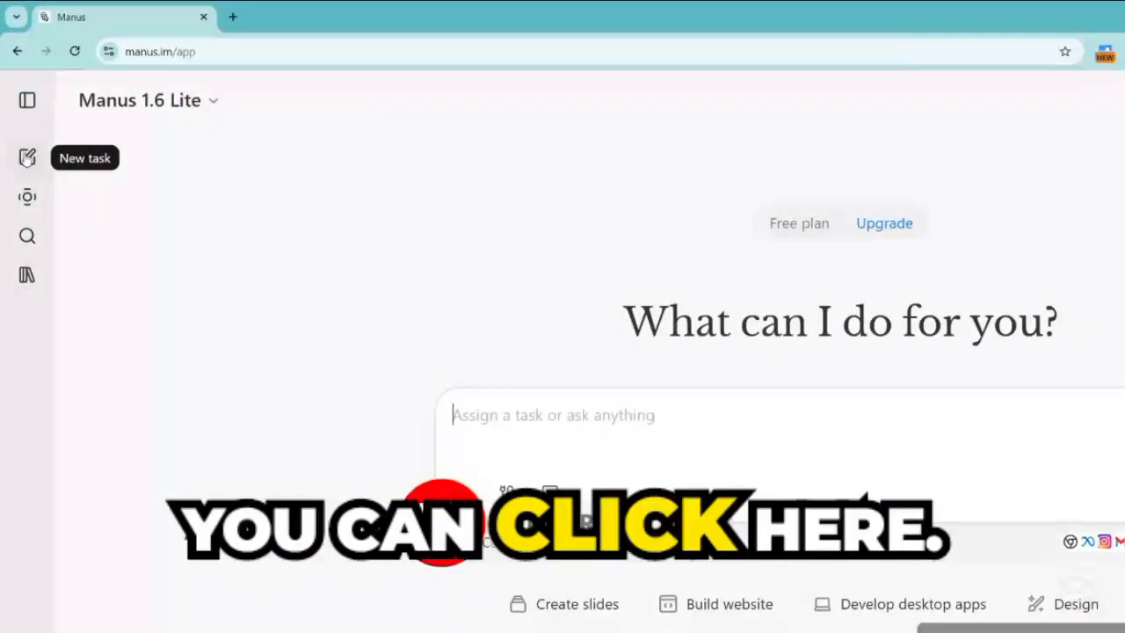
click(27, 102)
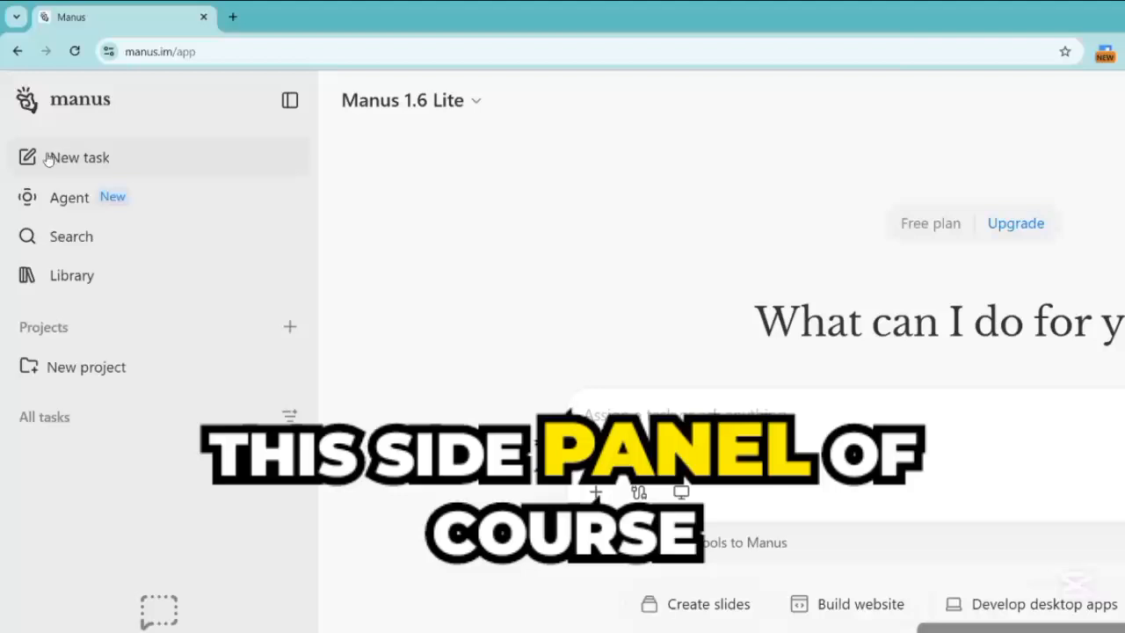
click(290, 100)
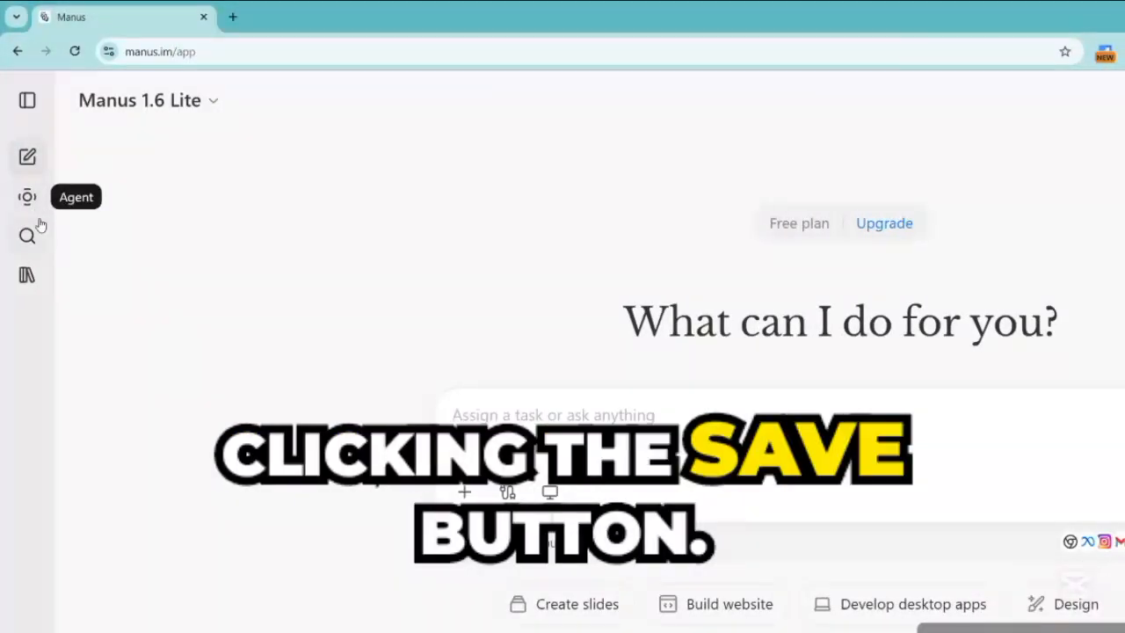
Review the Agent page's messenger and feature overview, and check the task search
click(29, 198)
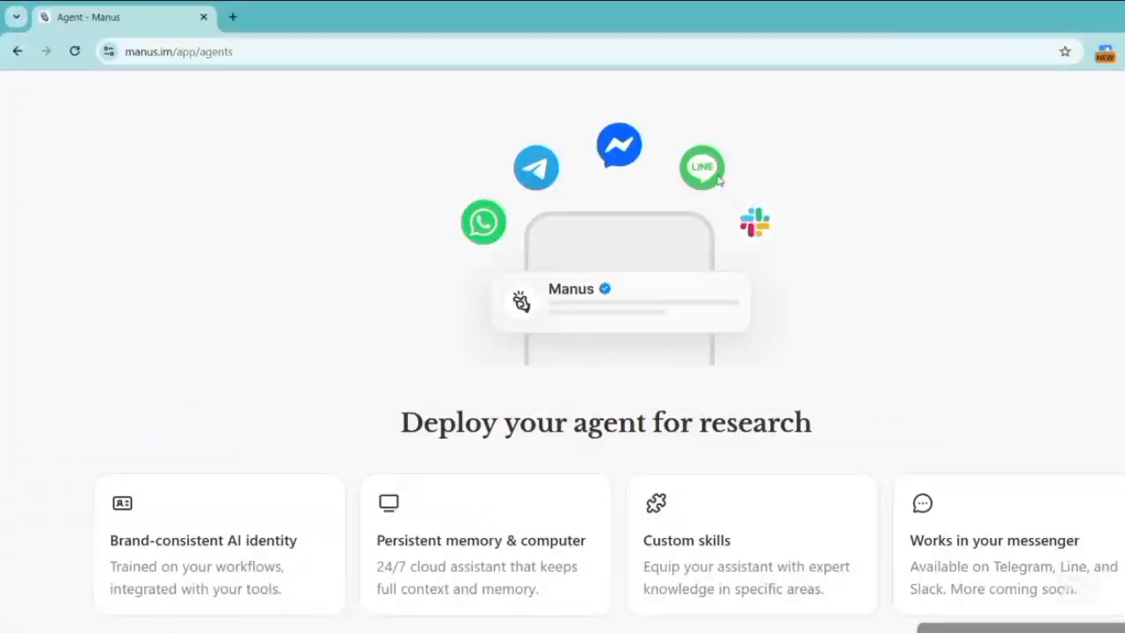
scroll(562, 352, down, 3)
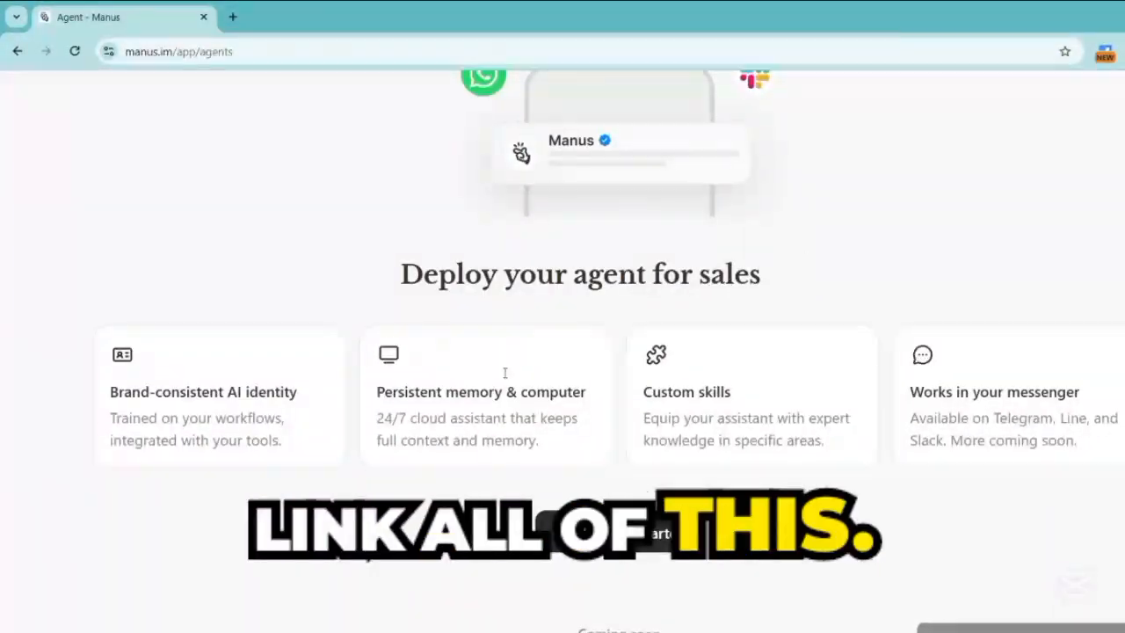
scroll(797, 287, up, 1)
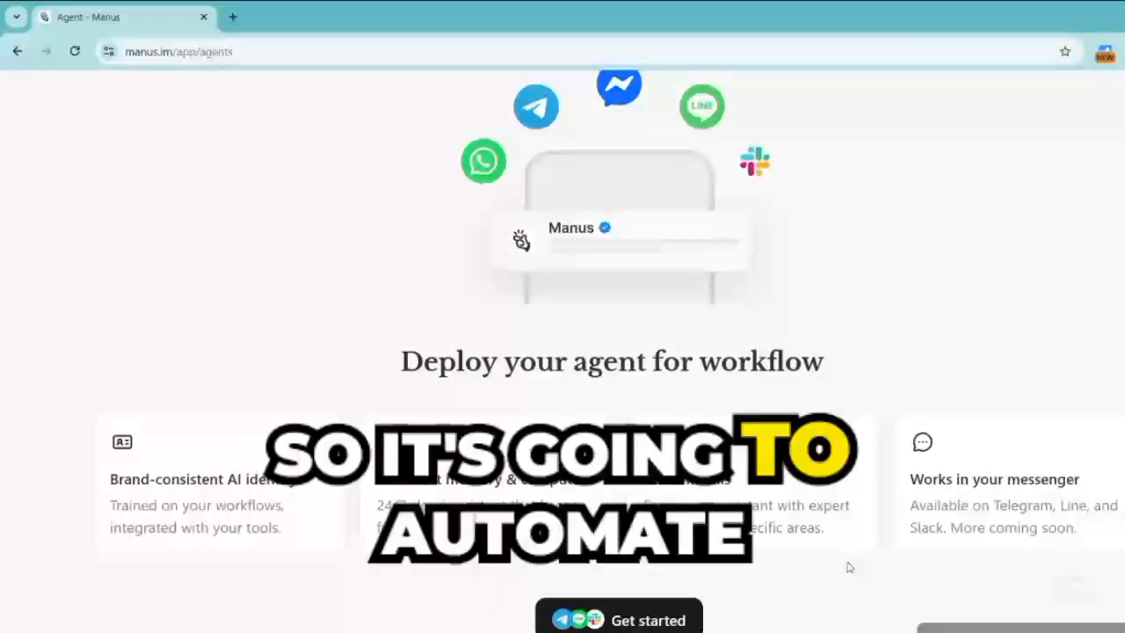
scroll(406, 272, down, 1)
scroll(406, 273, left, 2)
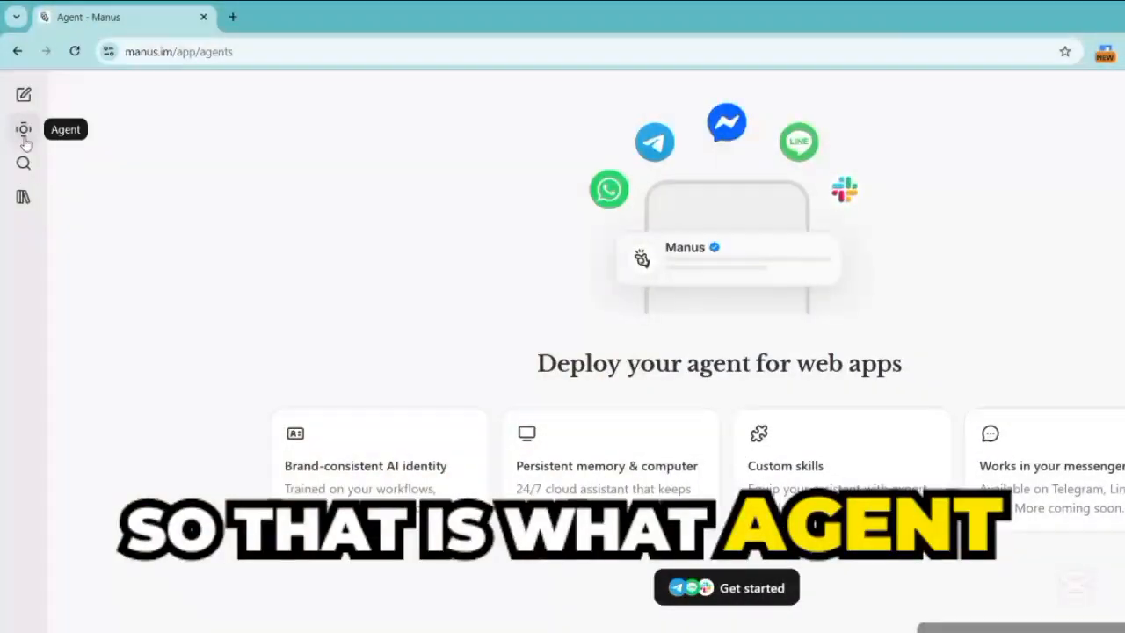
click(27, 170)
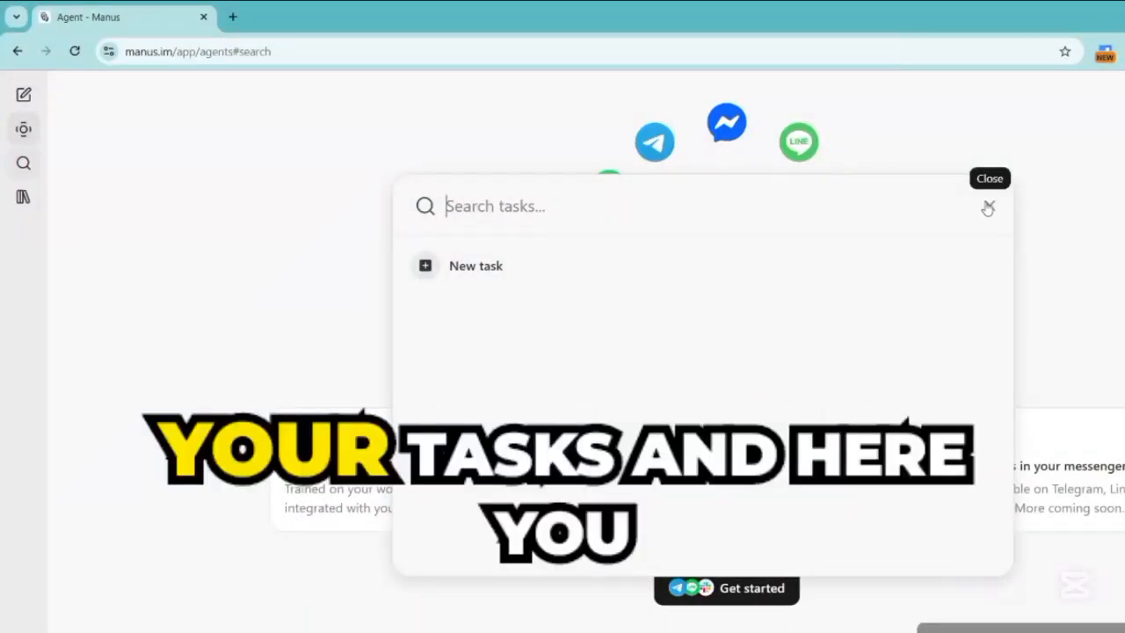
click(989, 206)
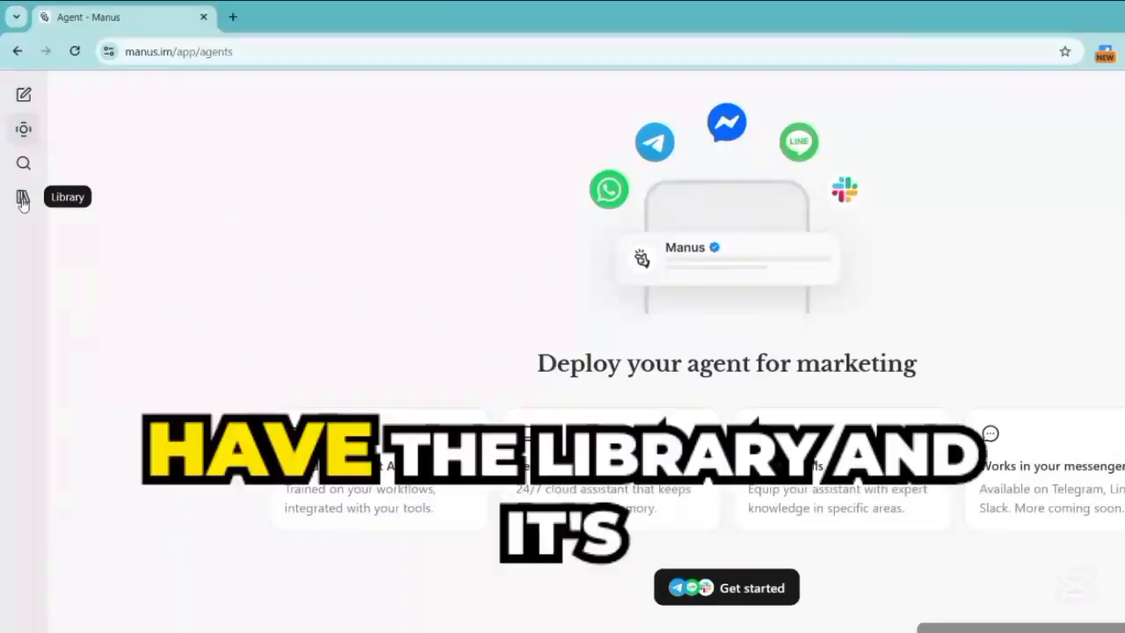
Open the Library and view the card about using Manus on mobile and desktop
click(23, 198)
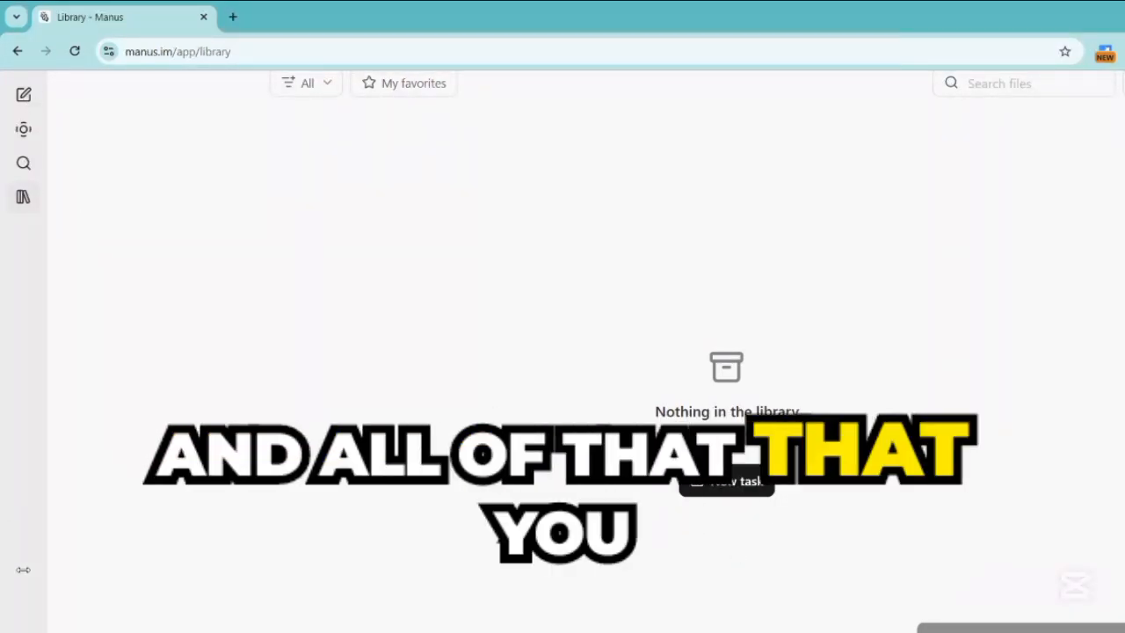
click(23, 626)
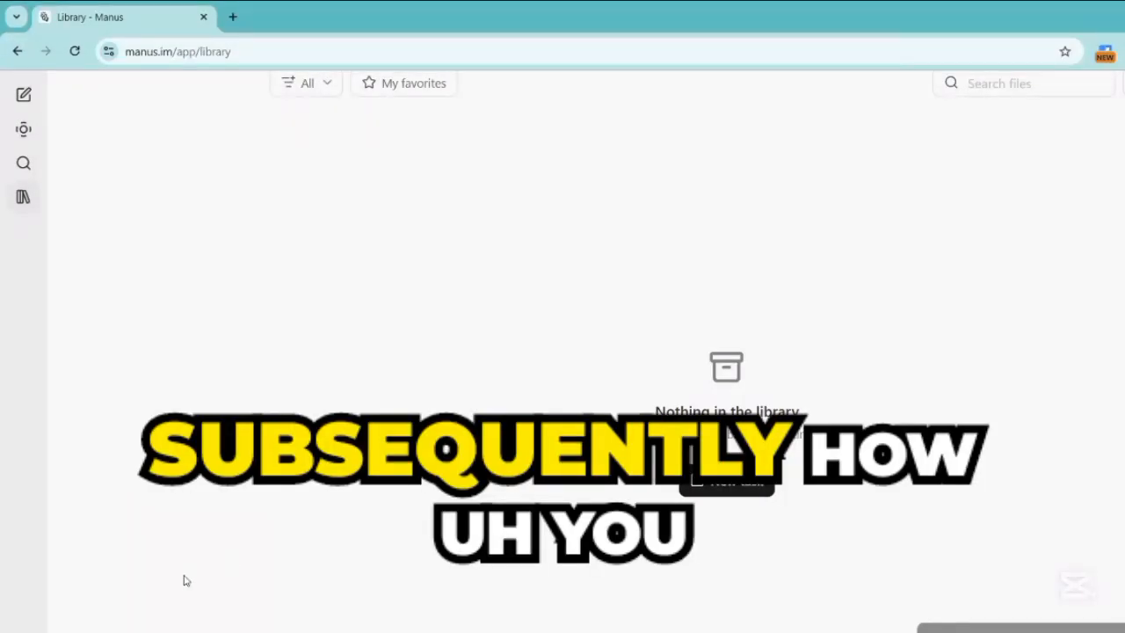
mouse_move(60, 600)
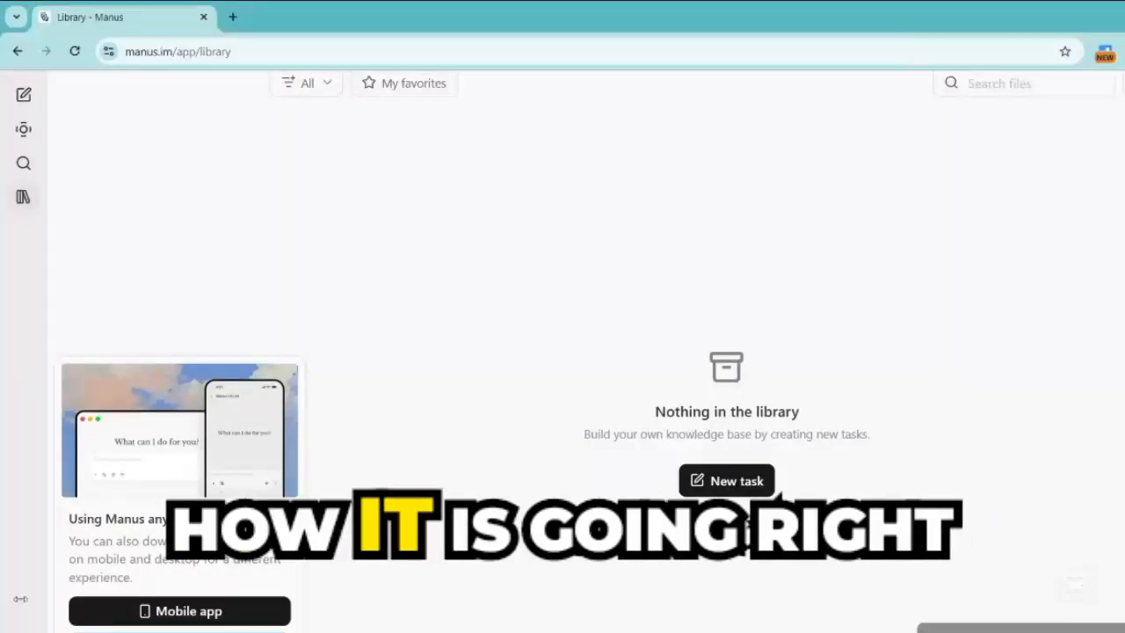
Review the Personalization profile fields and the Cloud browser settings
click(24, 627)
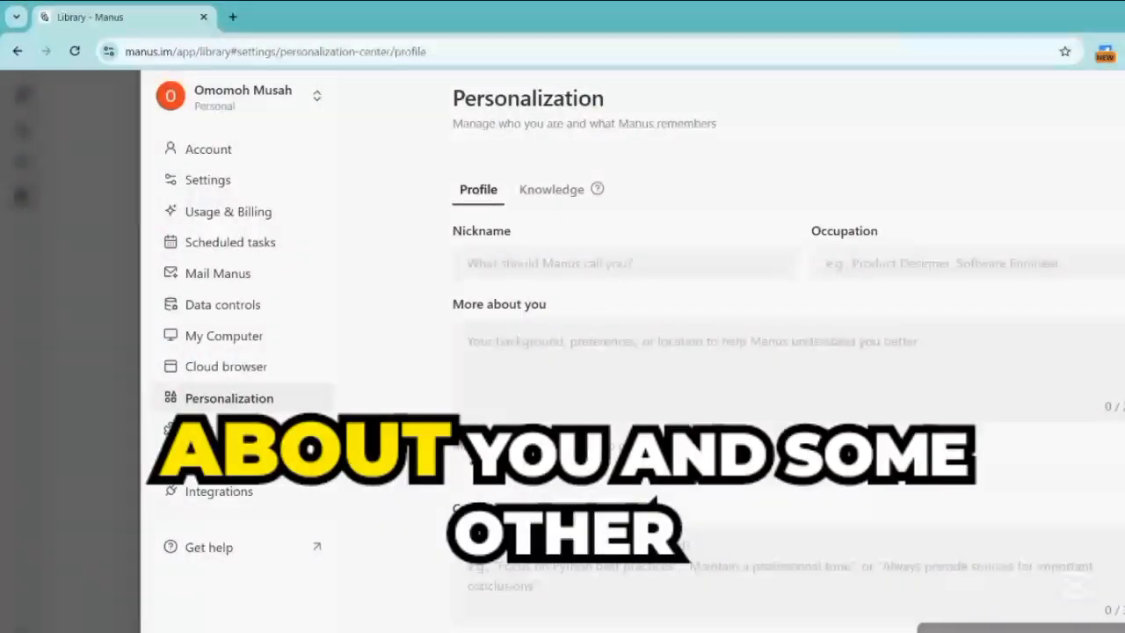
scroll(487, 369, down, 1)
scroll(717, 349, up, 1)
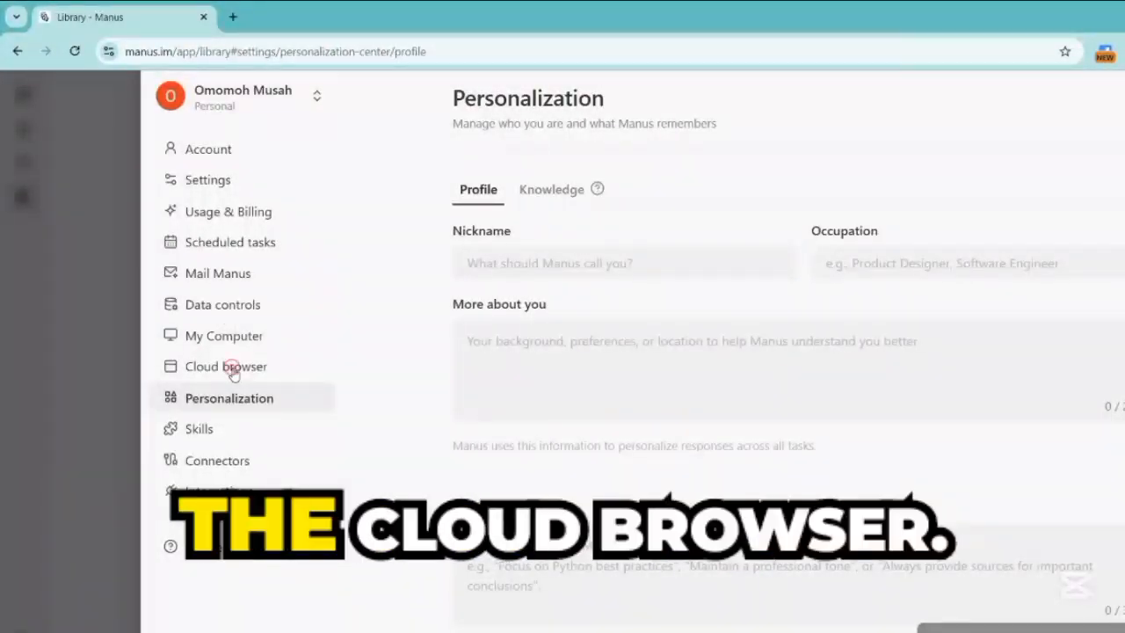
click(231, 369)
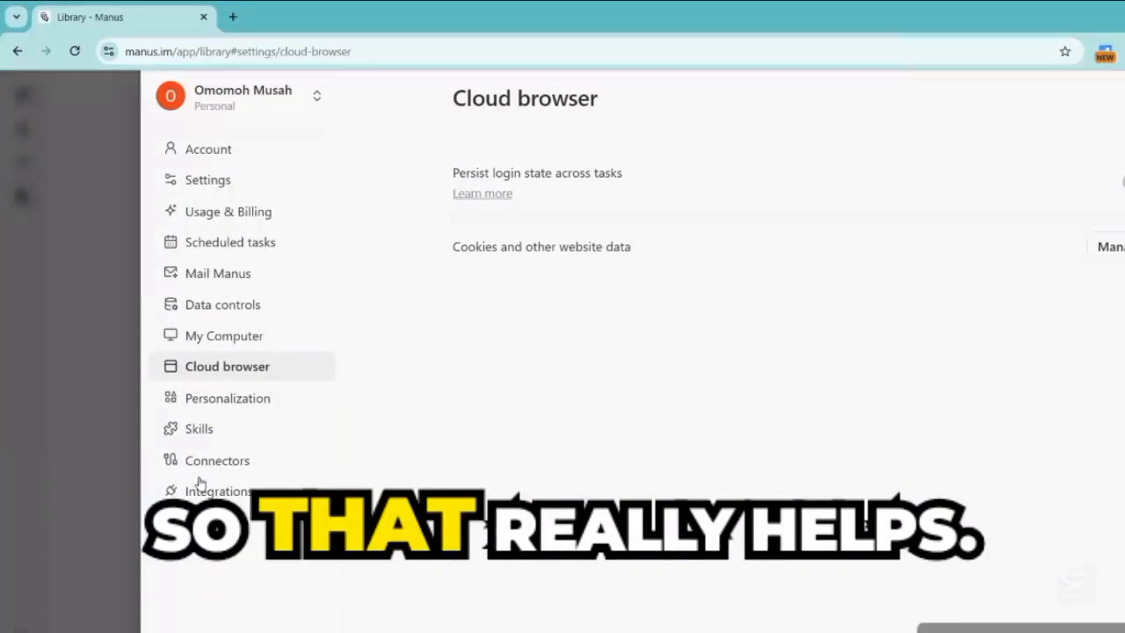
Open the catalogue for adding connectors and browse the available apps
click(235, 463)
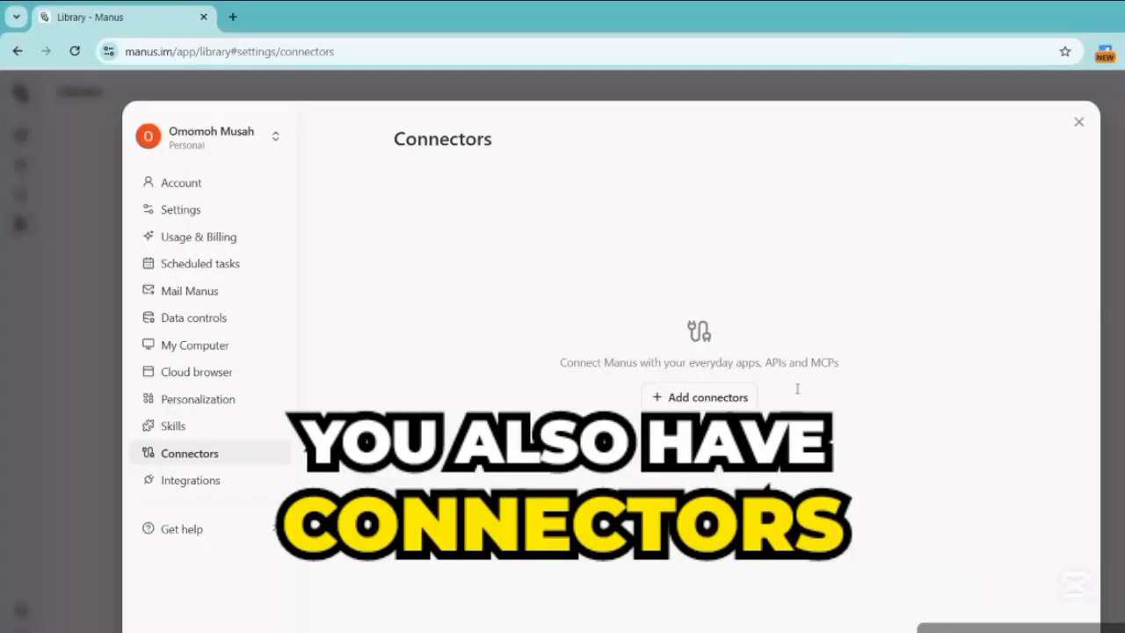
click(728, 402)
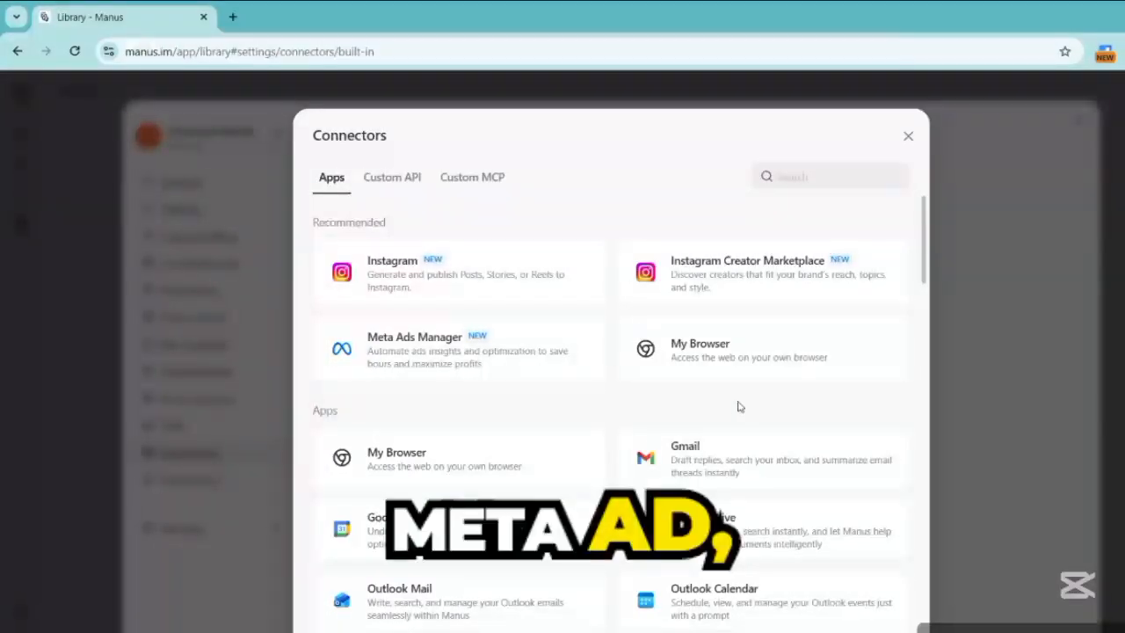
scroll(611, 413, down, 4)
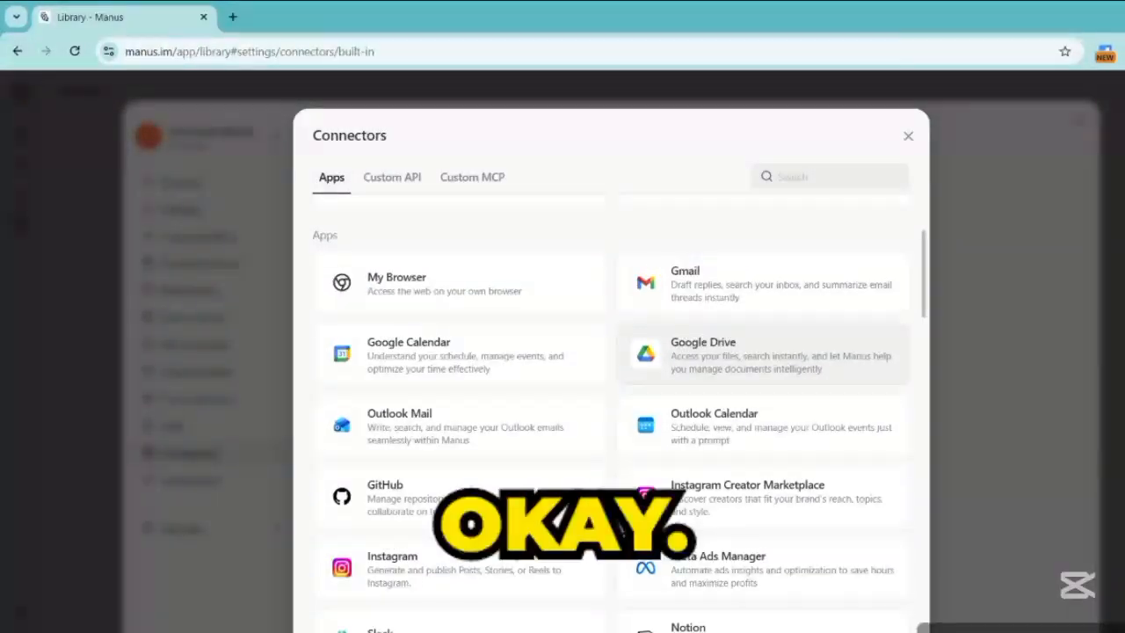
scroll(611, 413, down, 3)
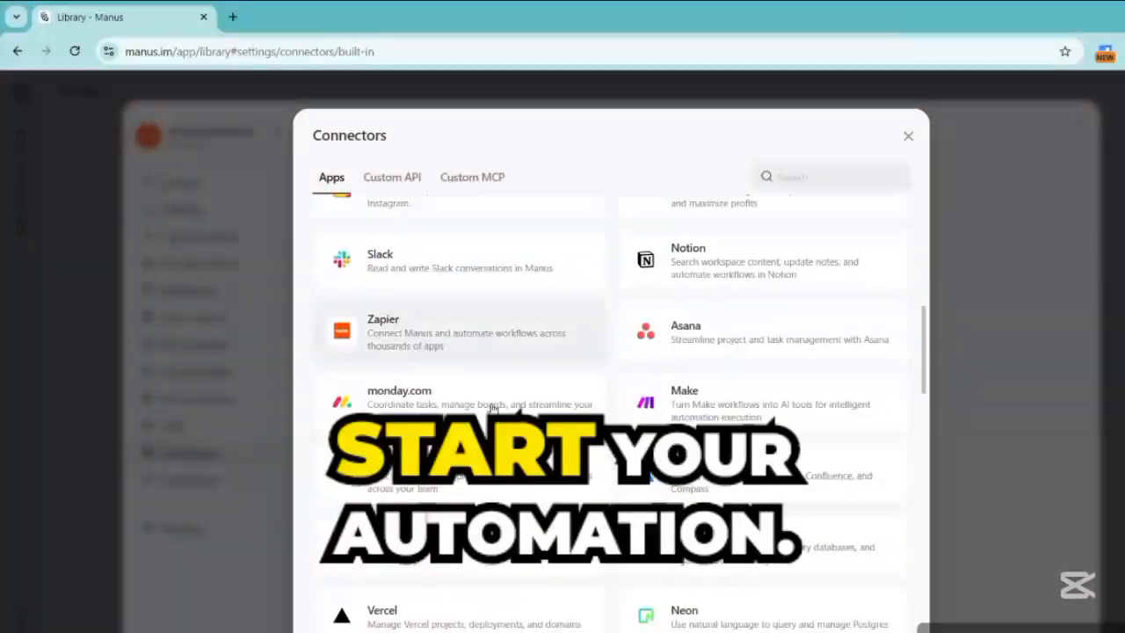
scroll(611, 413, down, 2)
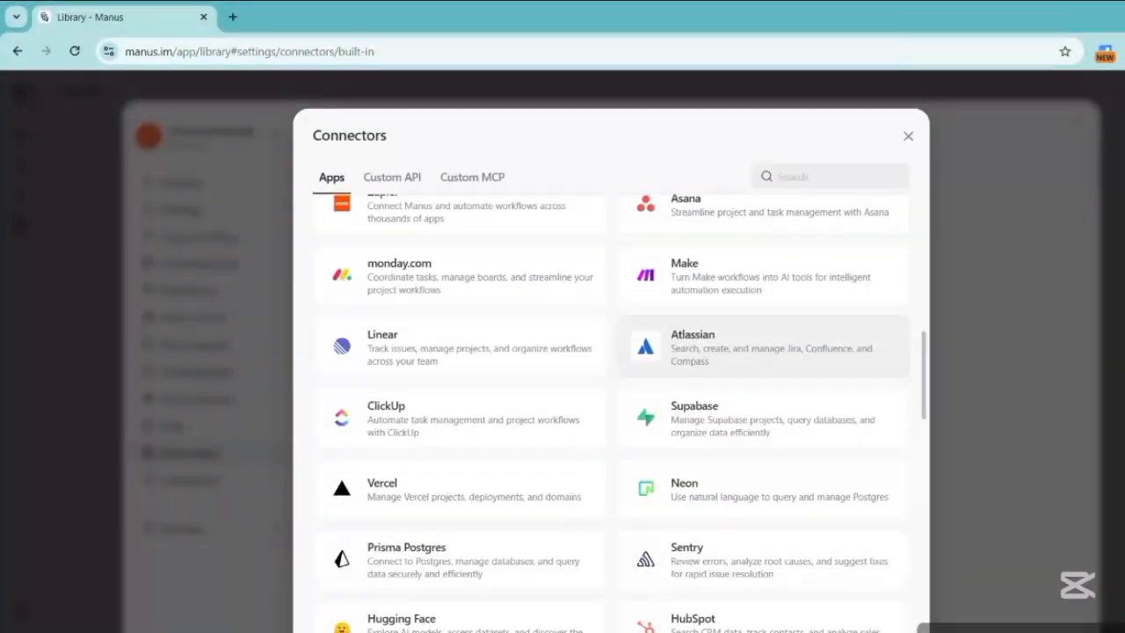
Review the Custom API and Custom MCP connector options and close the connector catalogue
click(387, 178)
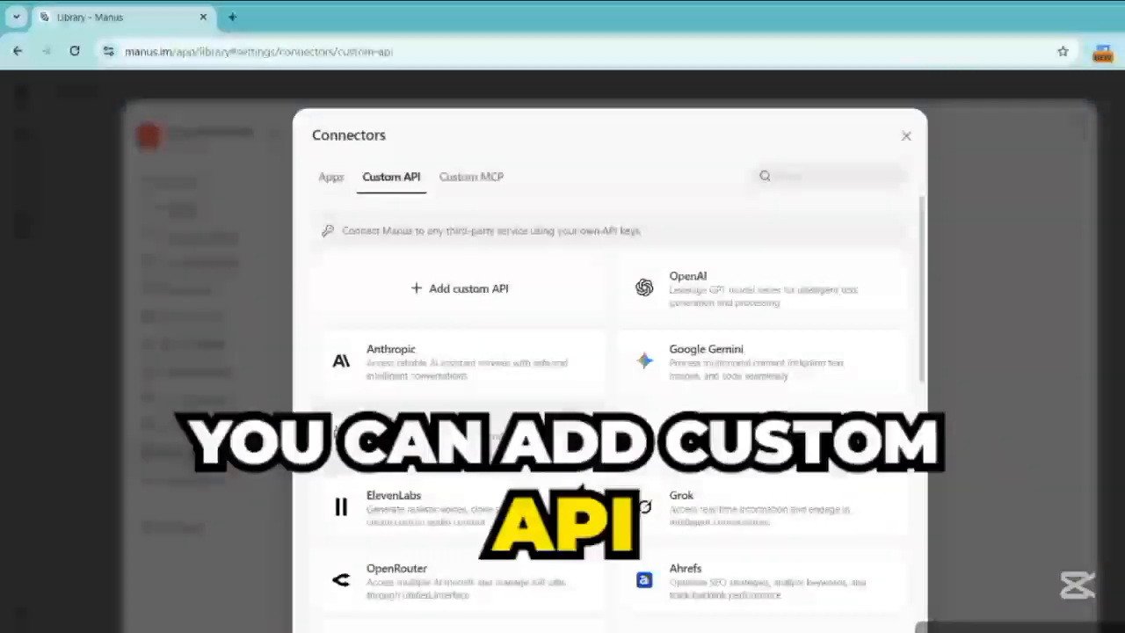
click(729, 361)
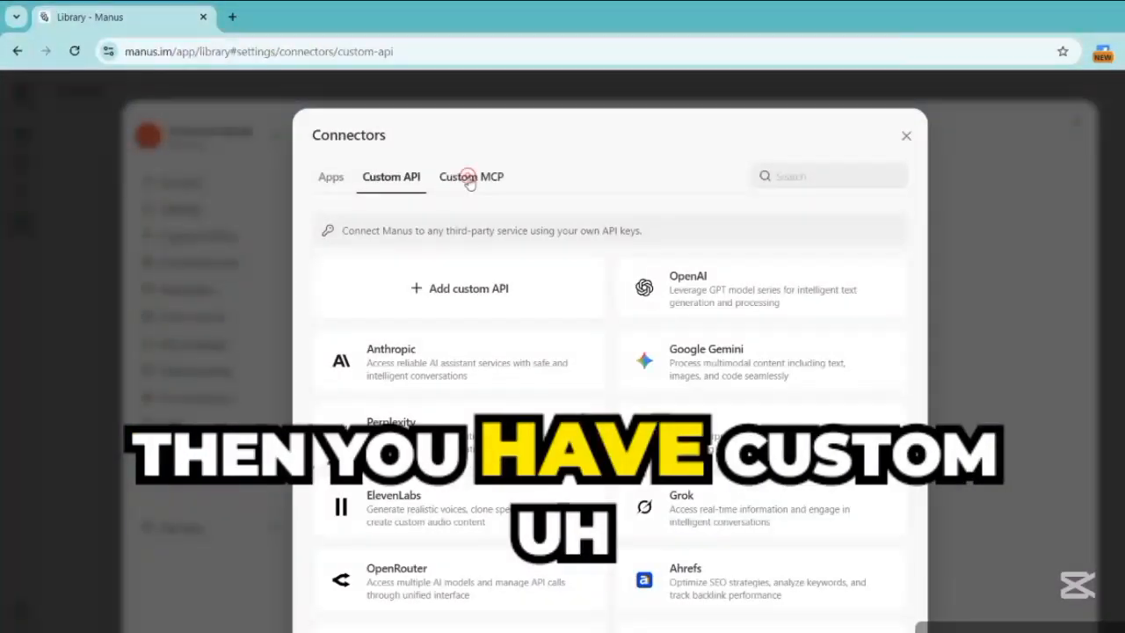
click(470, 179)
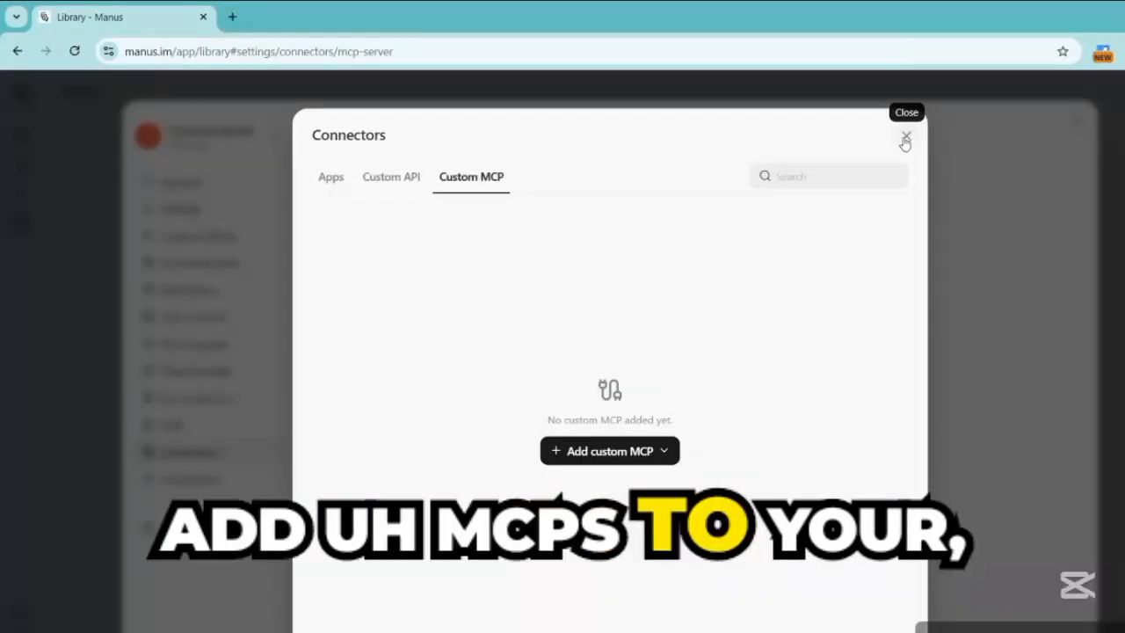
click(906, 137)
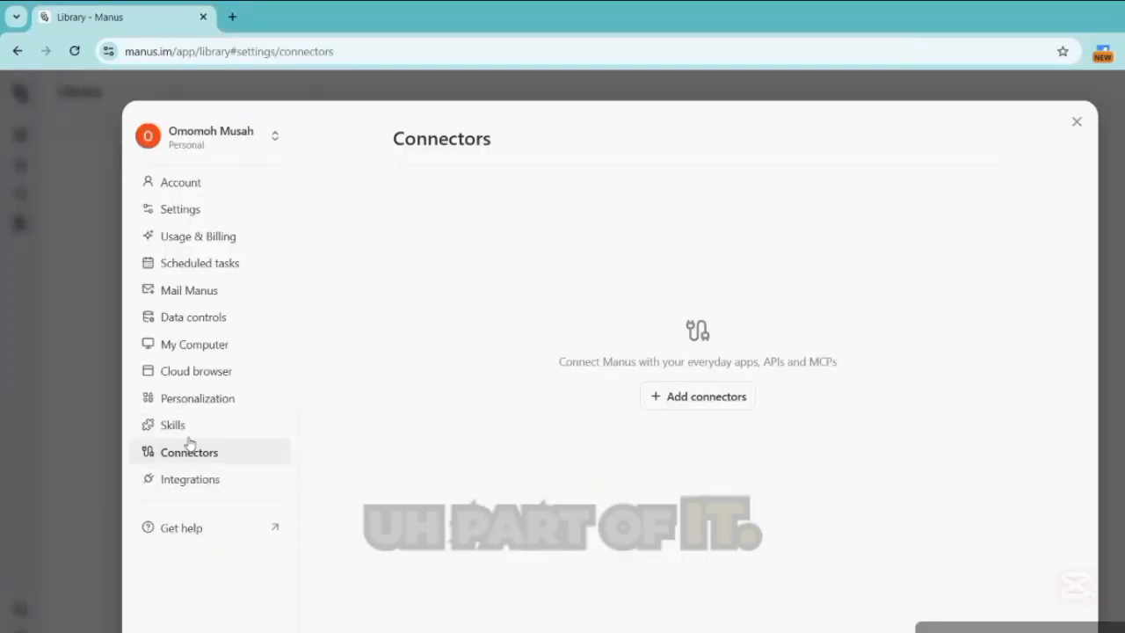
Open the Skills settings to review the available skills
click(195, 423)
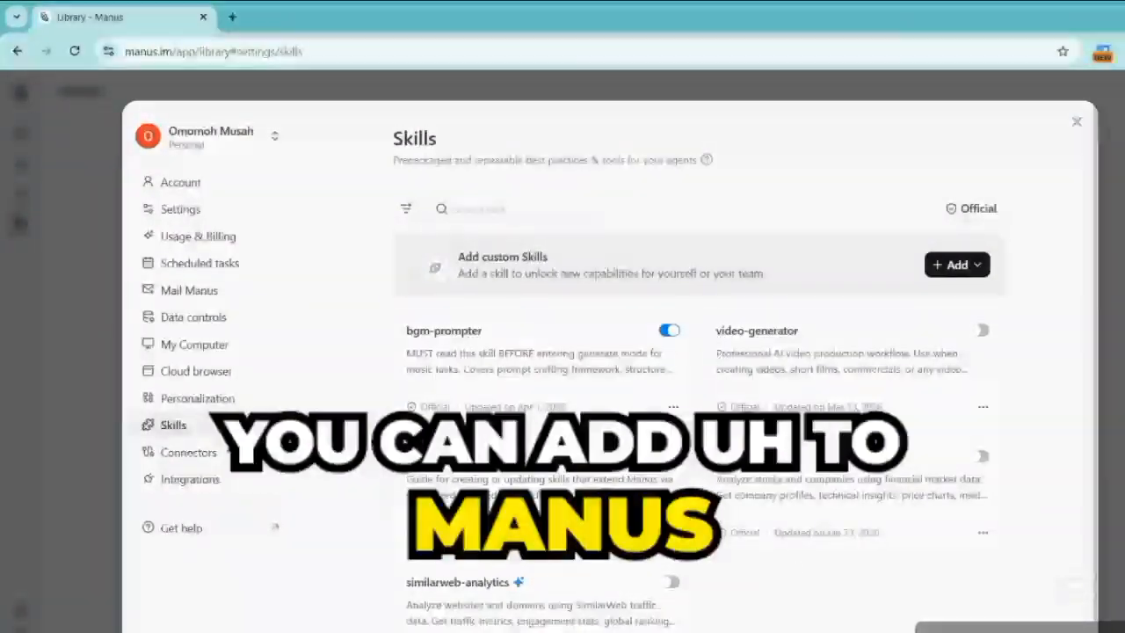
Look through the listed skills and review the Manus Pro upgrade plans from Usage & Billing
scroll(705, 333, down, 1)
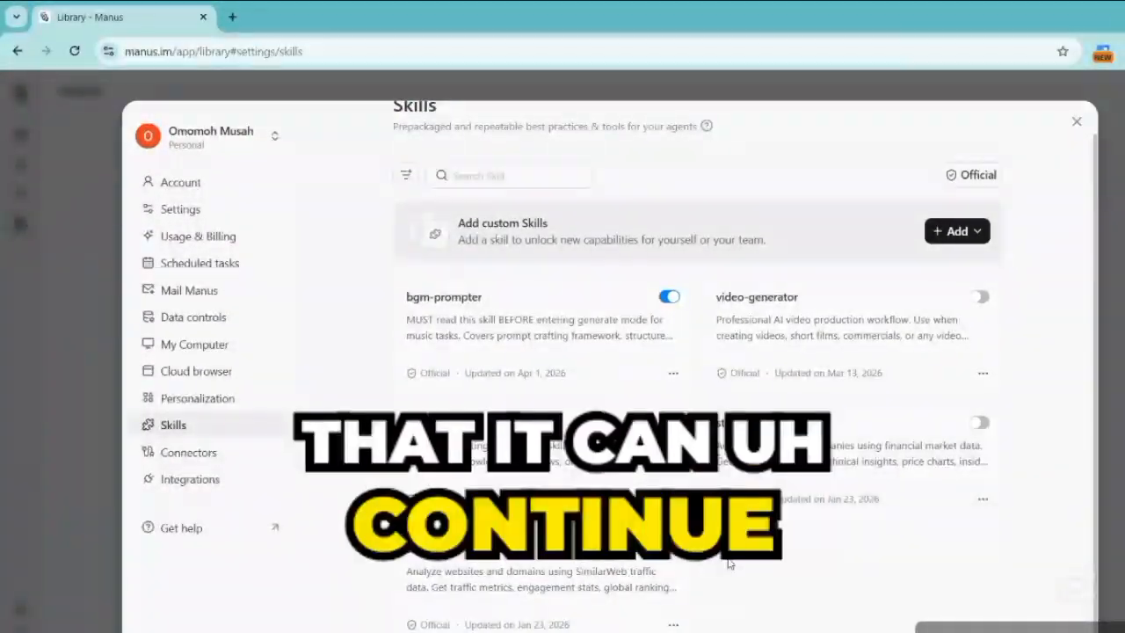
scroll(547, 378, up, 1)
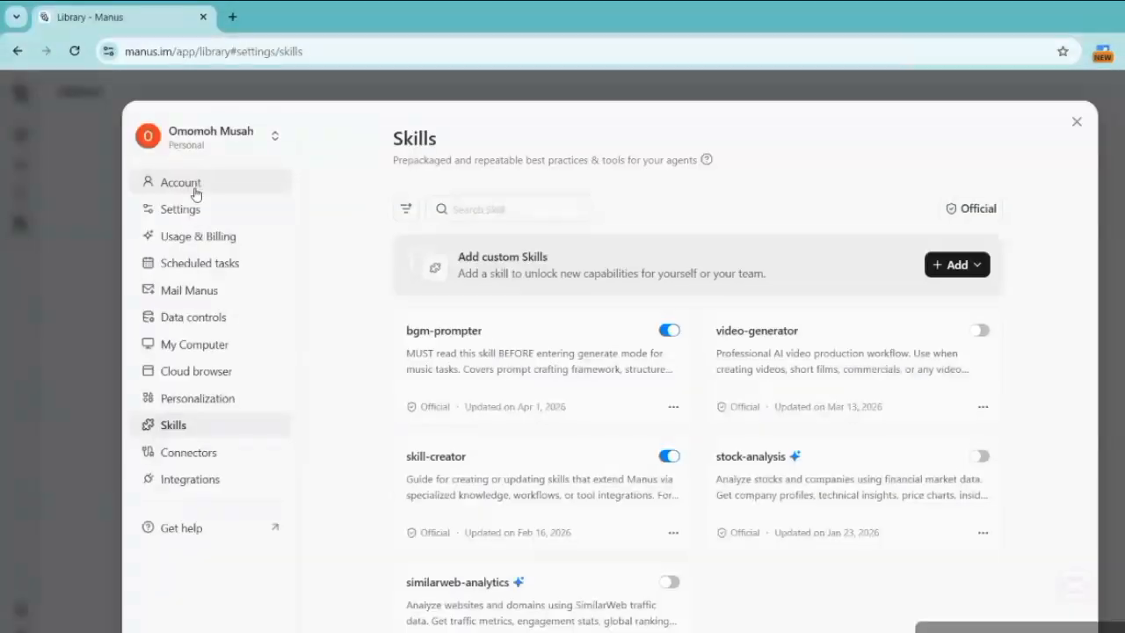
click(207, 241)
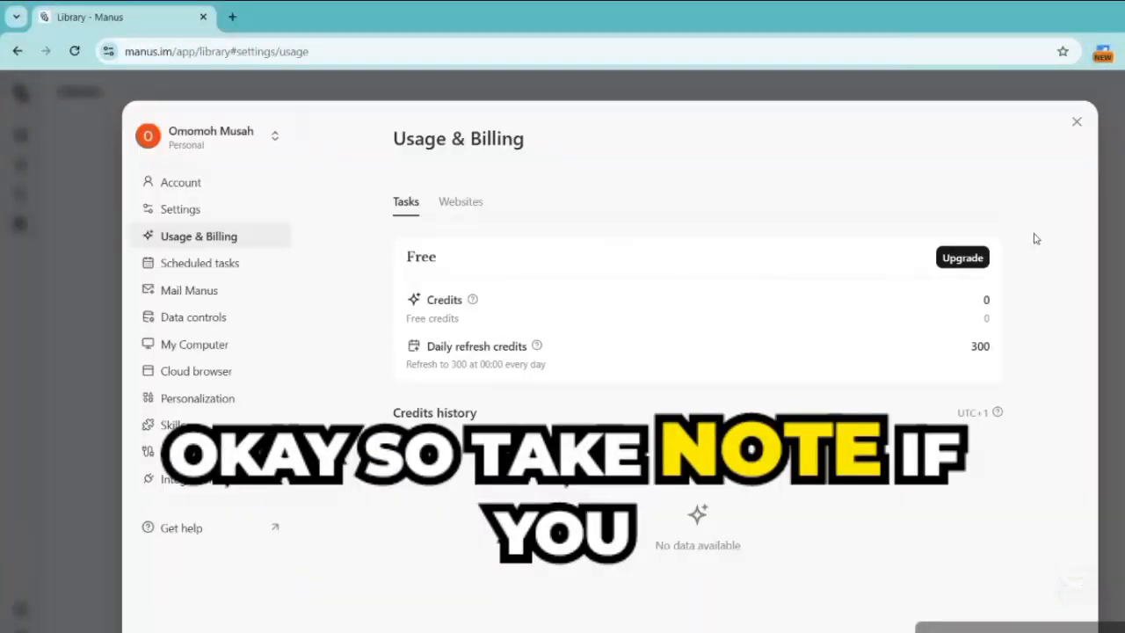
click(964, 259)
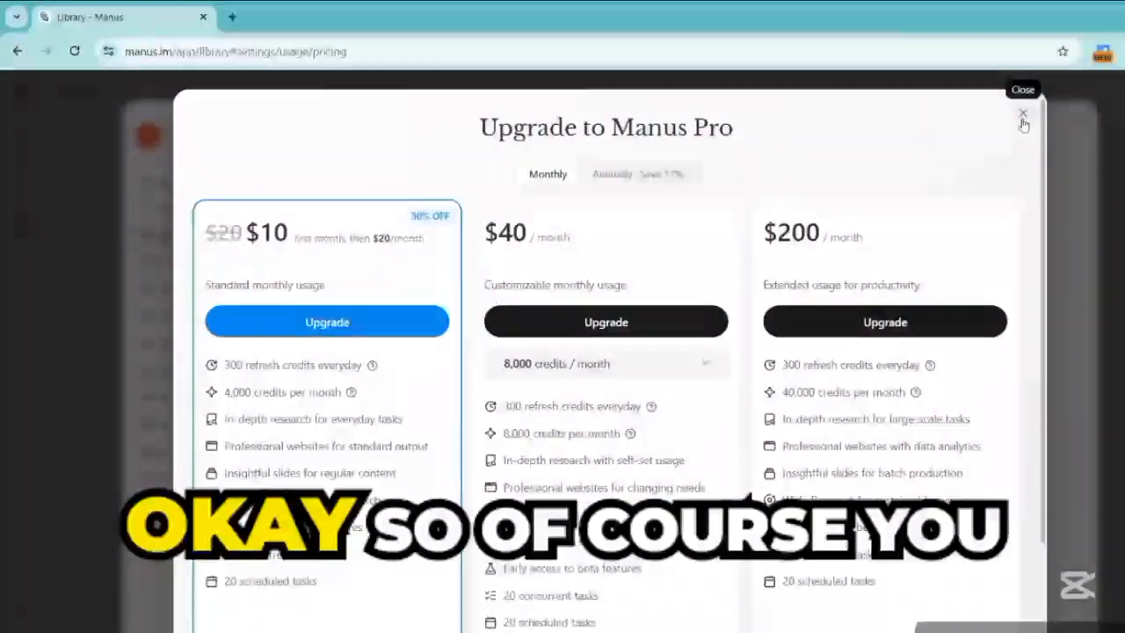
click(1022, 115)
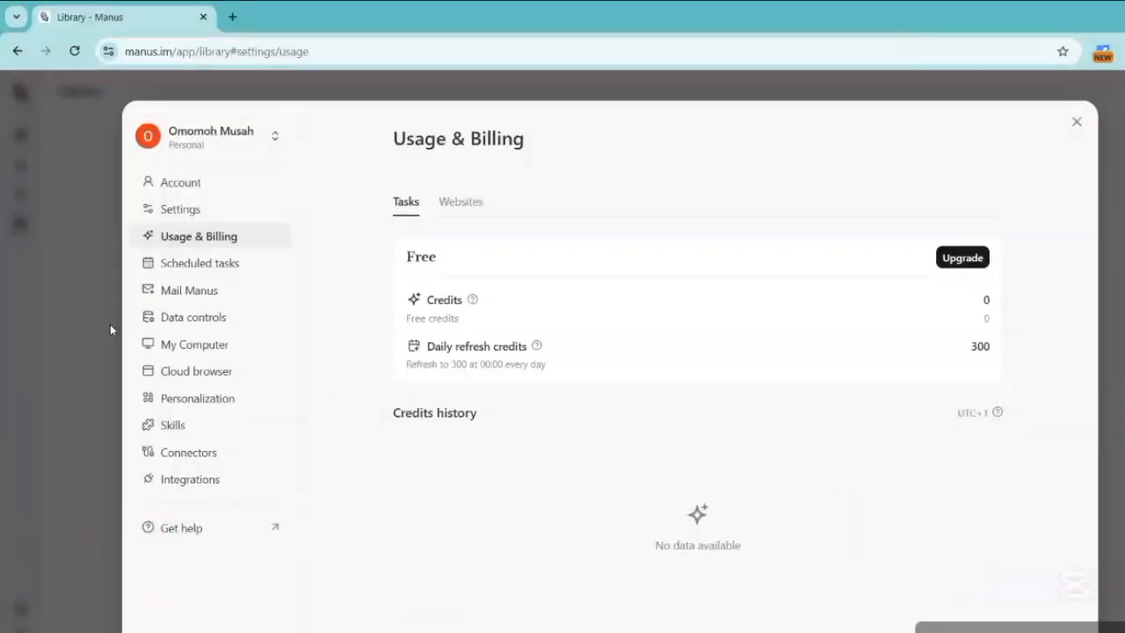
Review the Scheduled tasks and Account pages in the settings
click(229, 267)
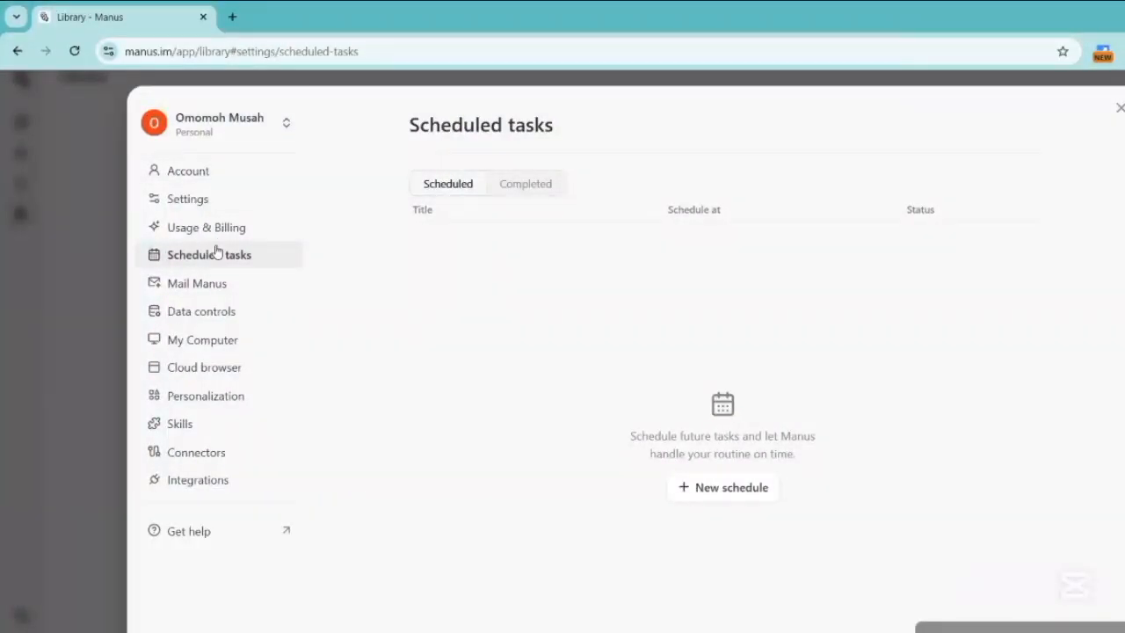
click(191, 174)
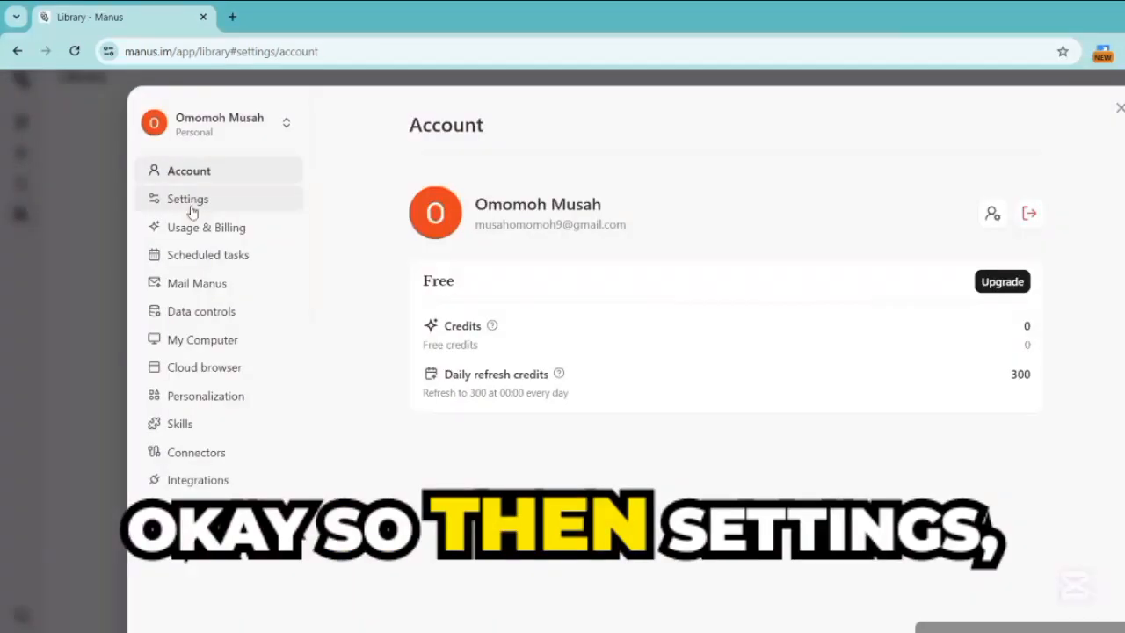
Turn off Receive product updates in the general settings and close the settings window
click(190, 209)
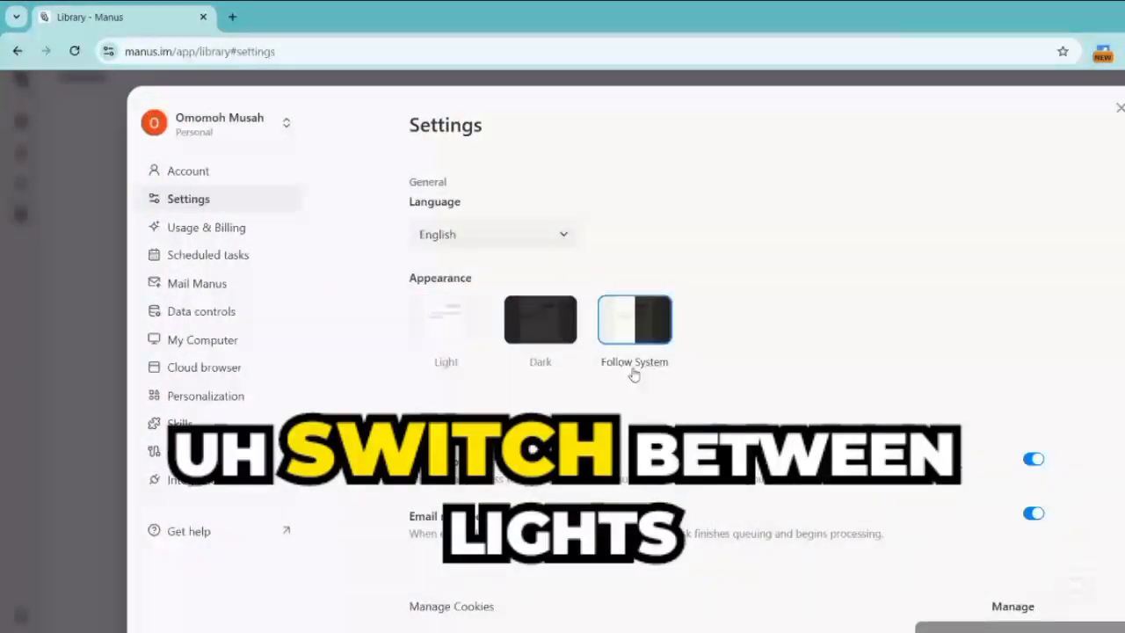
click(1034, 459)
click(728, 450)
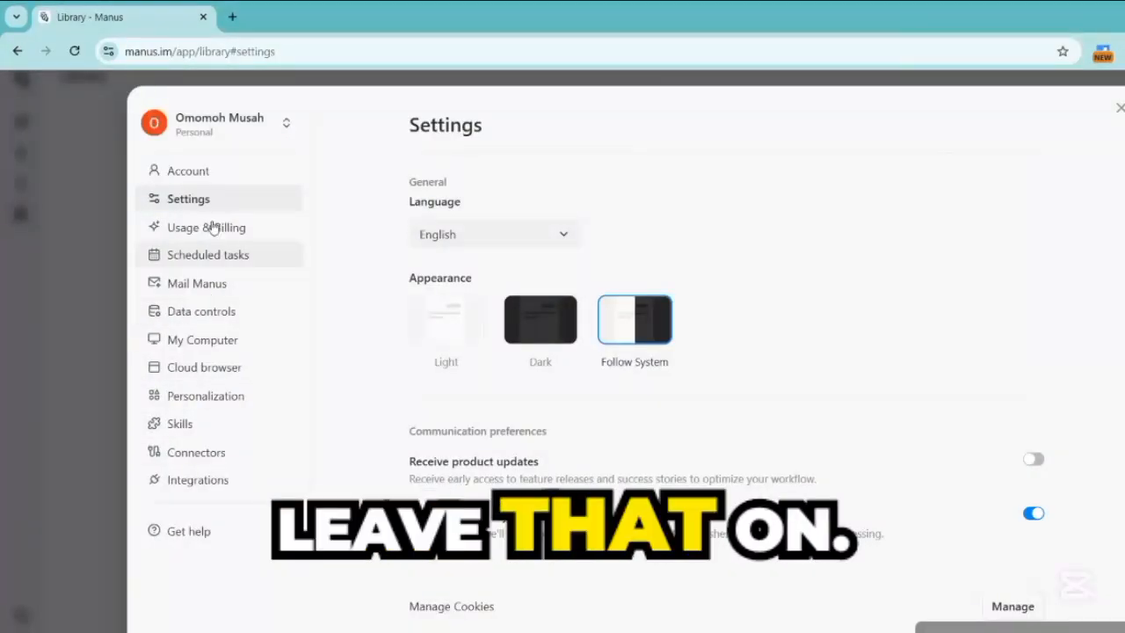
key(Escape)
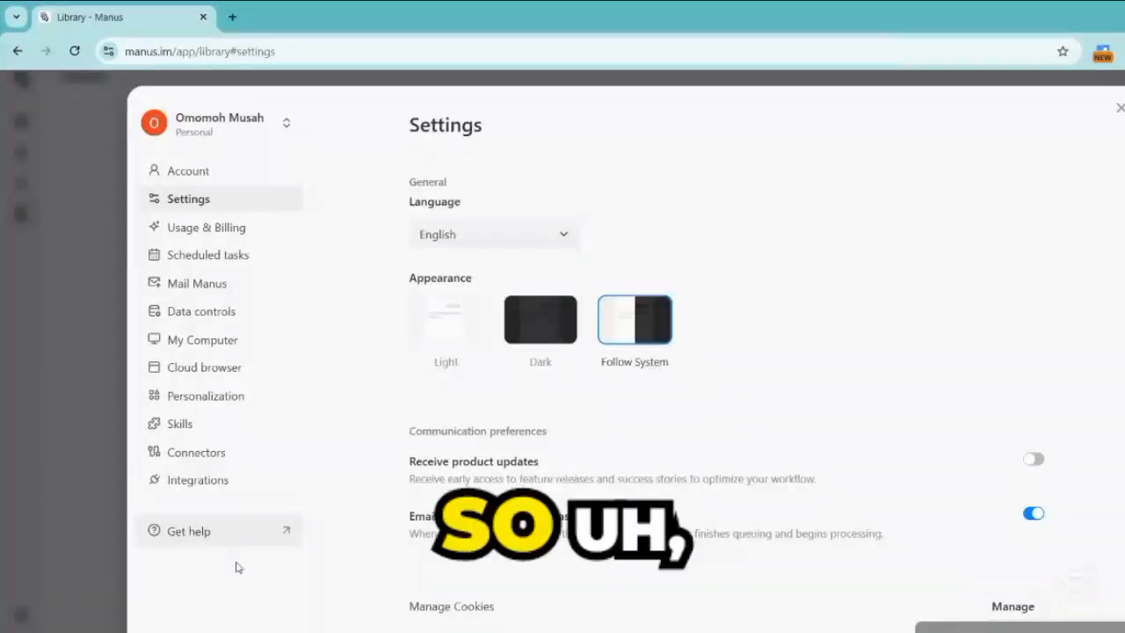
click(286, 124)
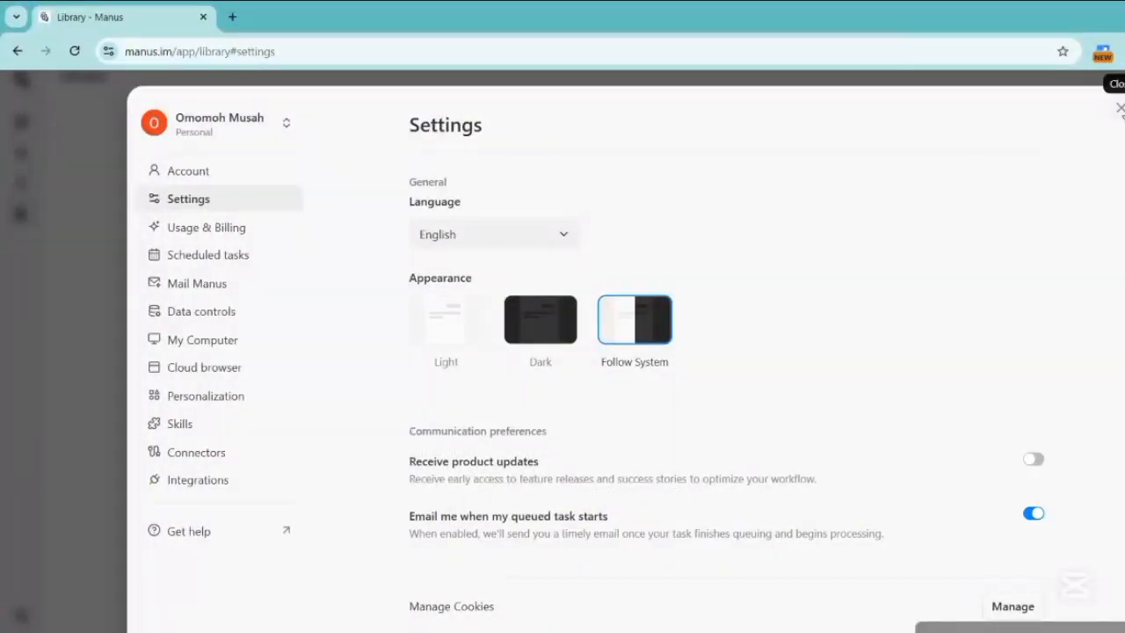
click(1119, 107)
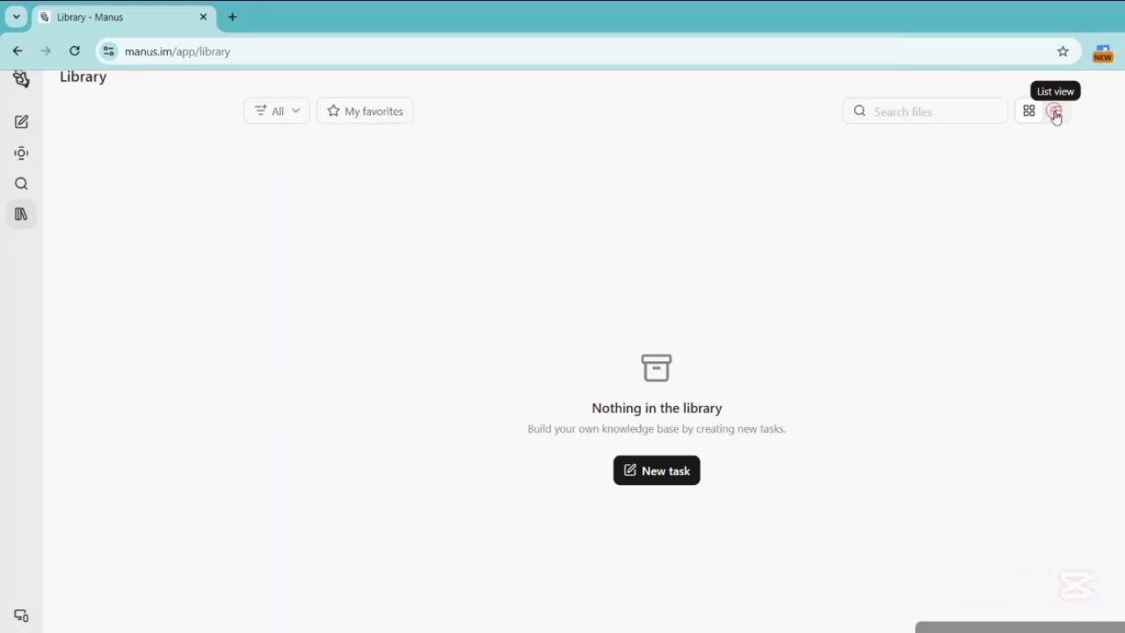
Preview the library in list view and return it to grid view
click(1055, 112)
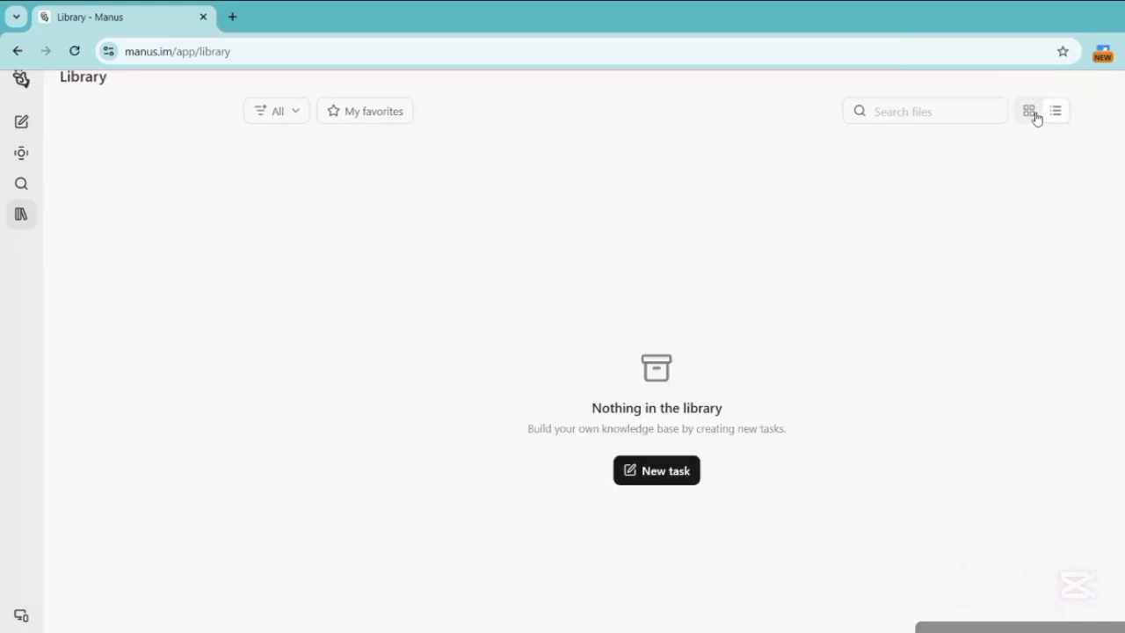
click(1032, 114)
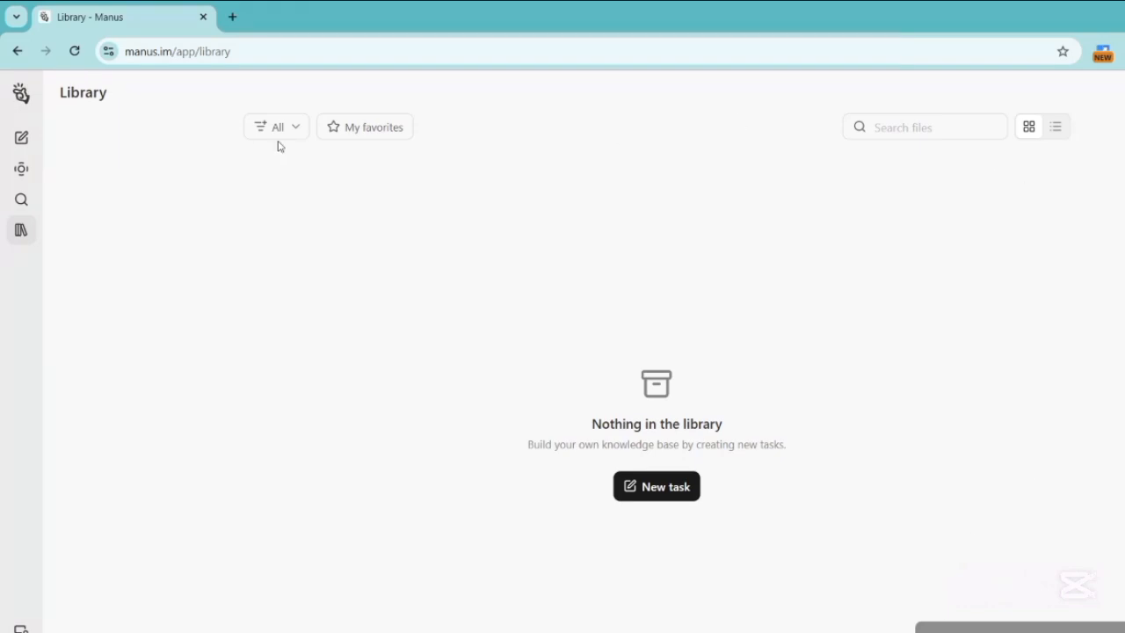
Open a new task, browse the Downloads folder for a local file to attach, and cancel the file selection
click(24, 137)
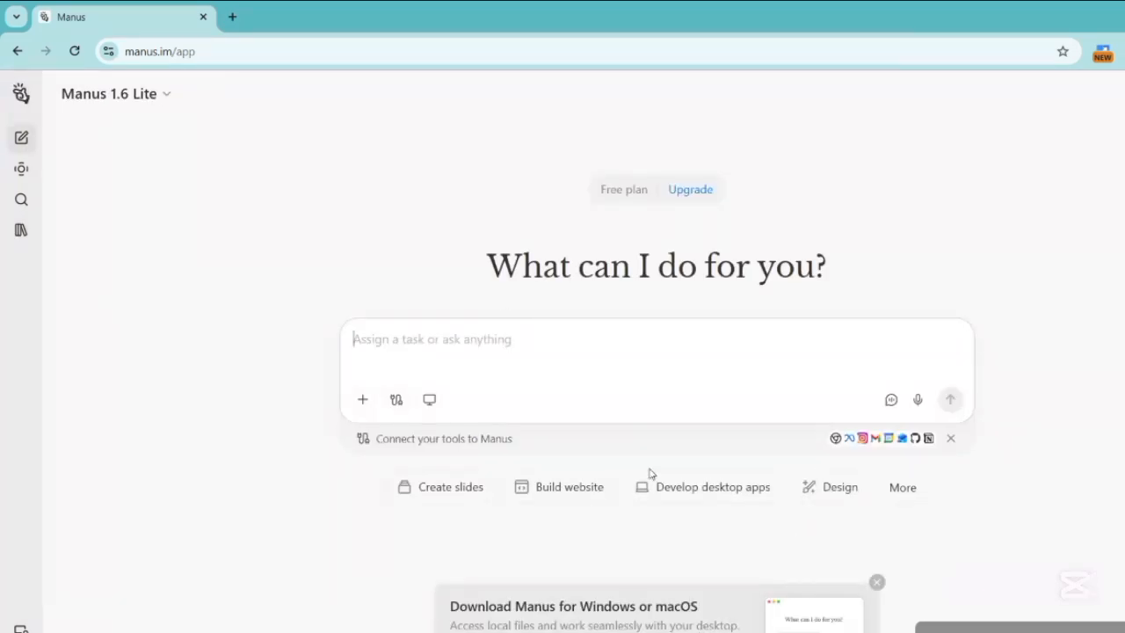
scroll(563, 352, down, 1)
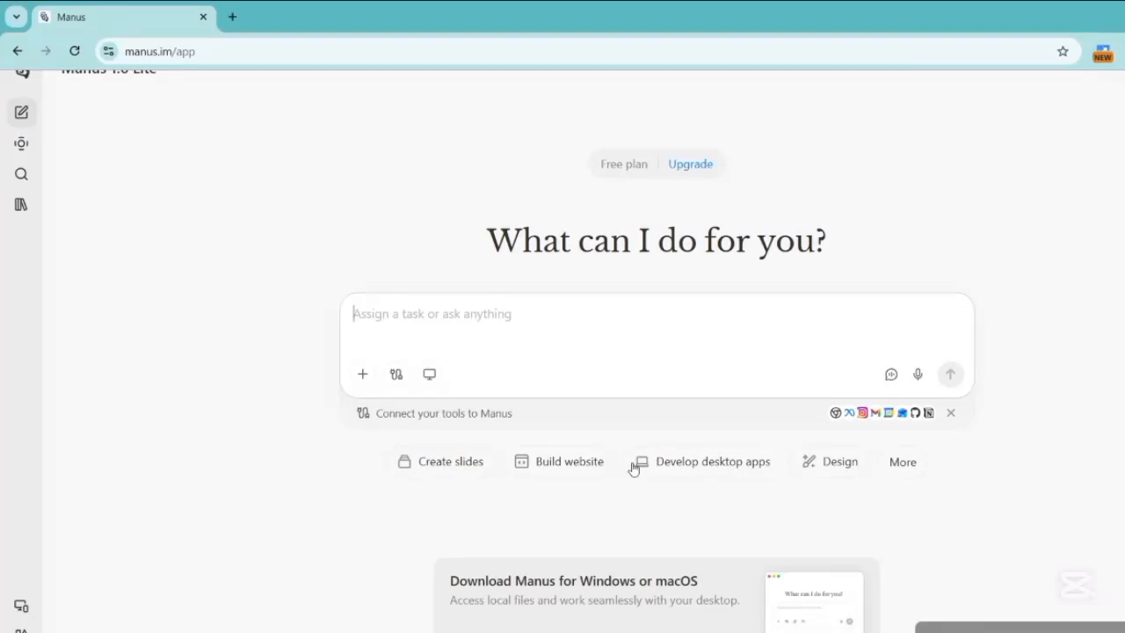
click(362, 374)
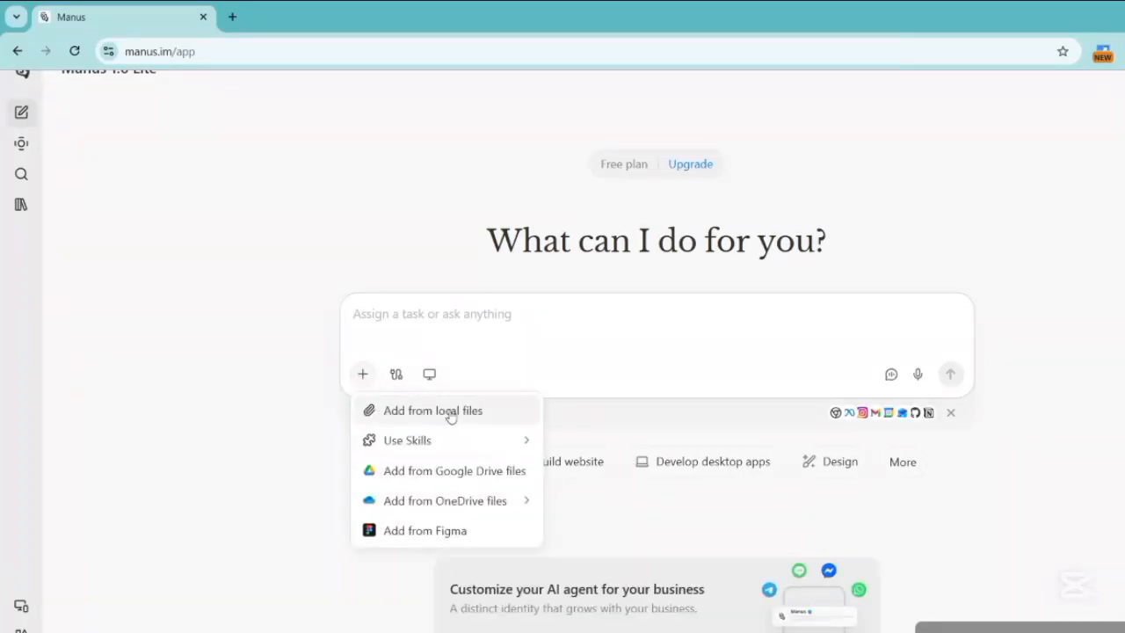
click(423, 415)
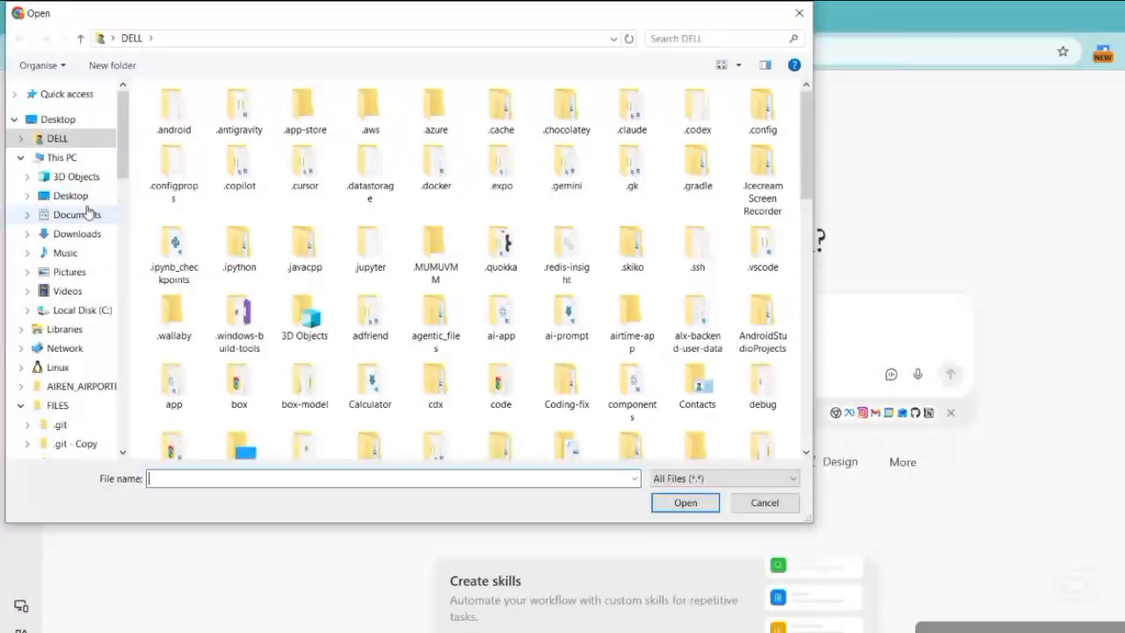
click(94, 235)
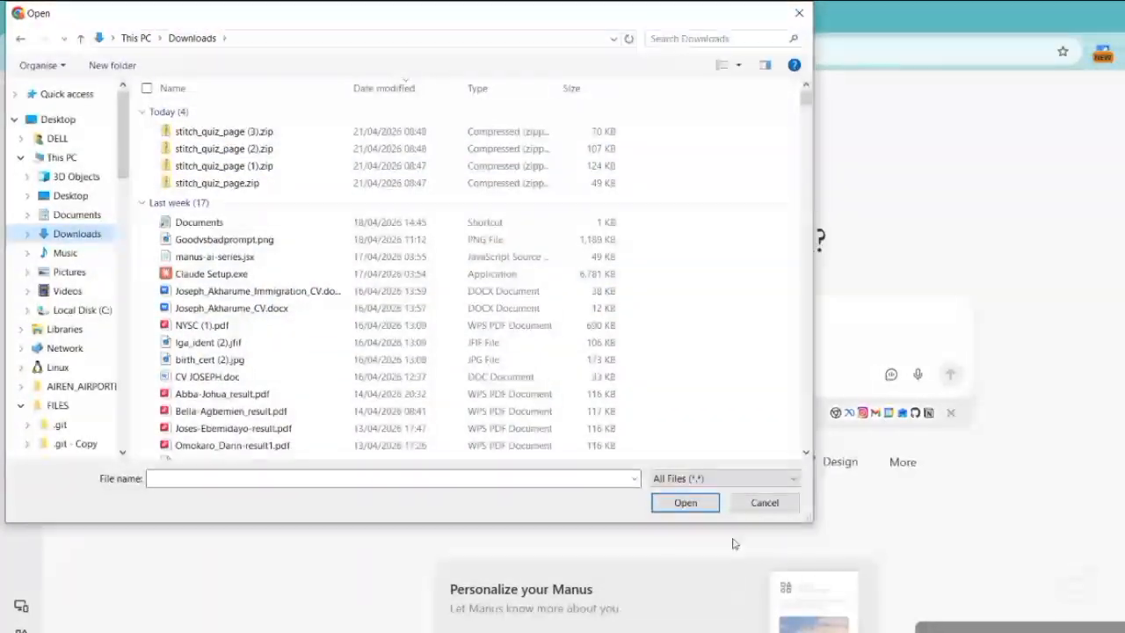
click(746, 503)
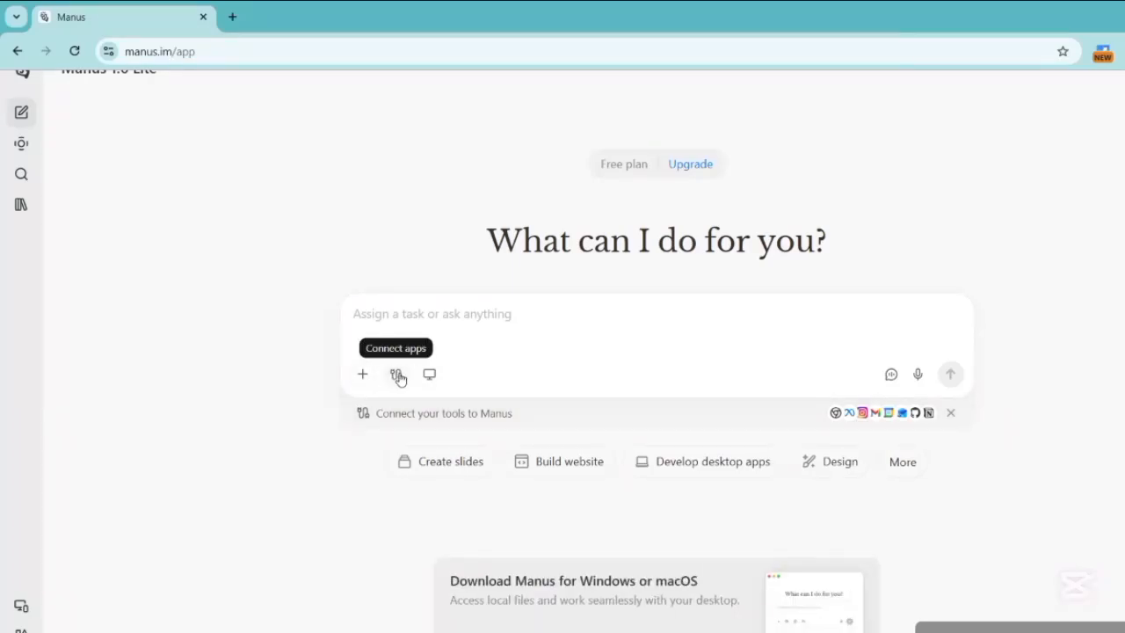
Review the connectable apps and the My Computer desktop app option for the task prompt
click(397, 376)
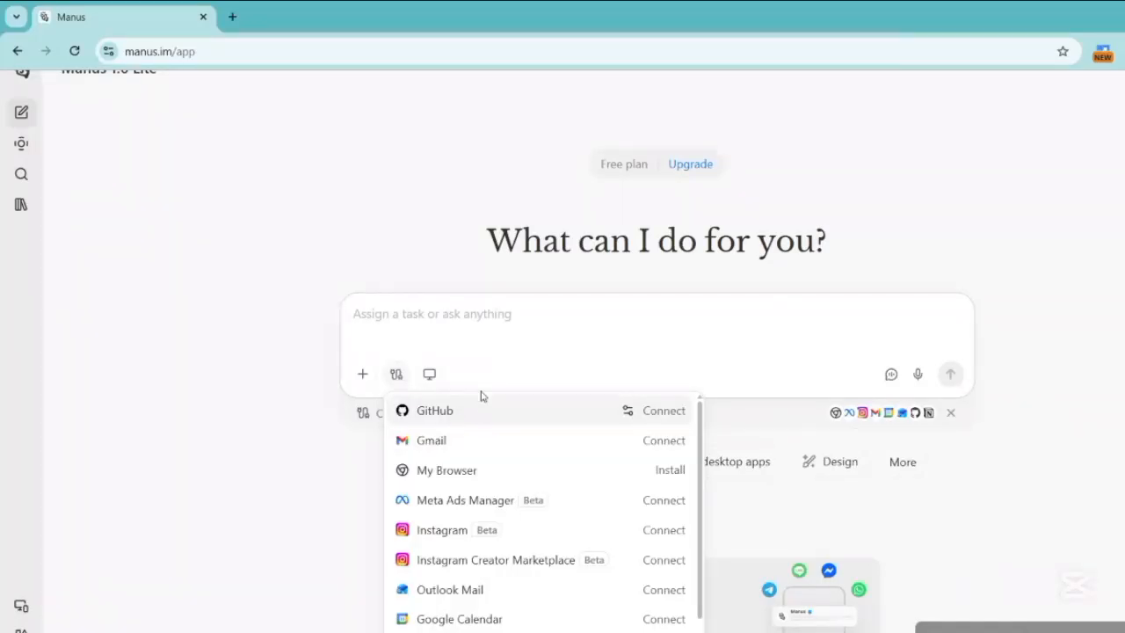
click(508, 358)
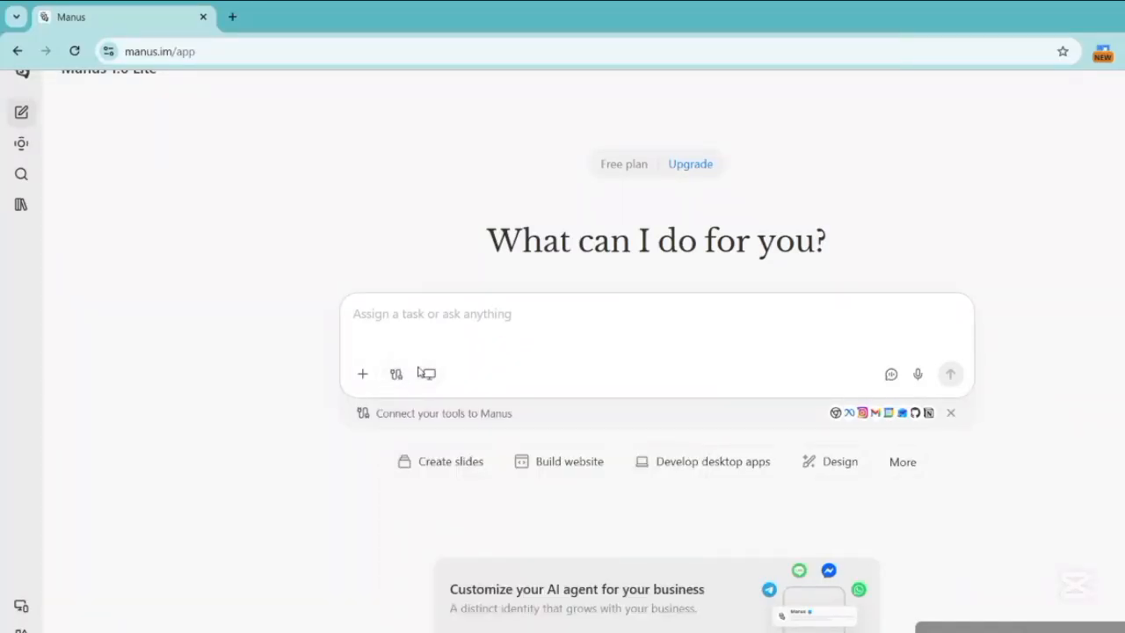
click(431, 375)
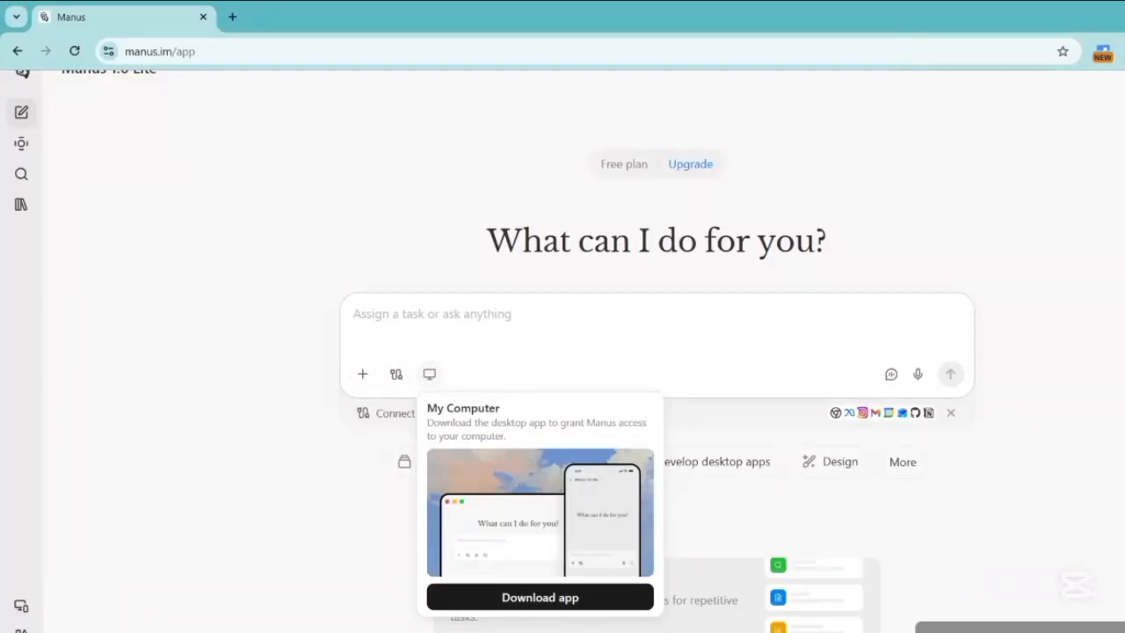
click(707, 344)
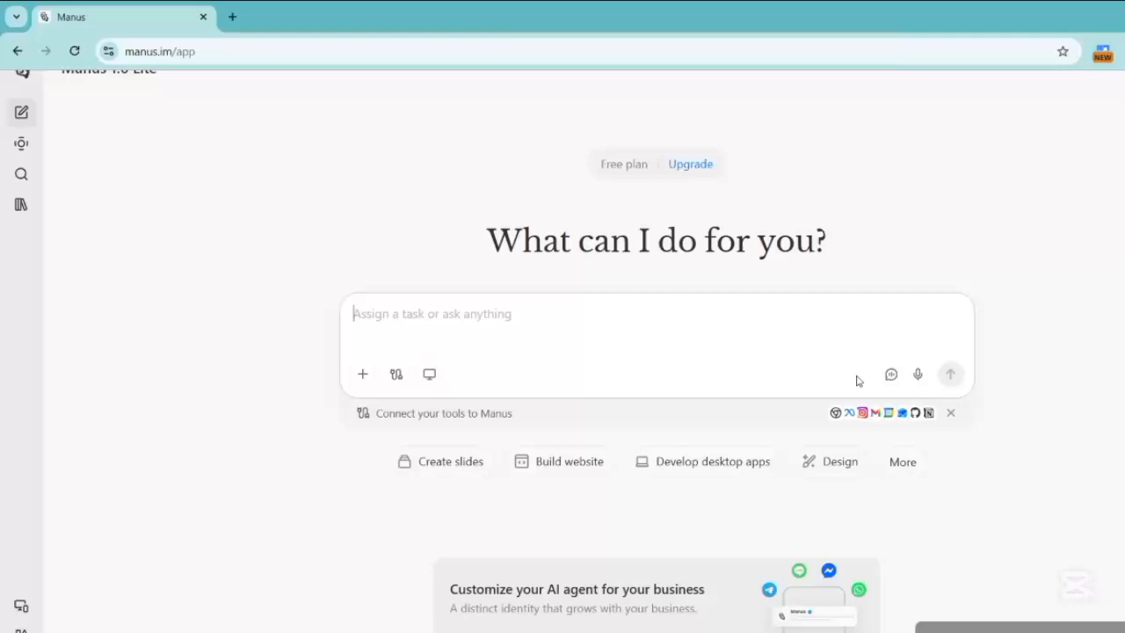
Start voice input for the task prompt
click(919, 374)
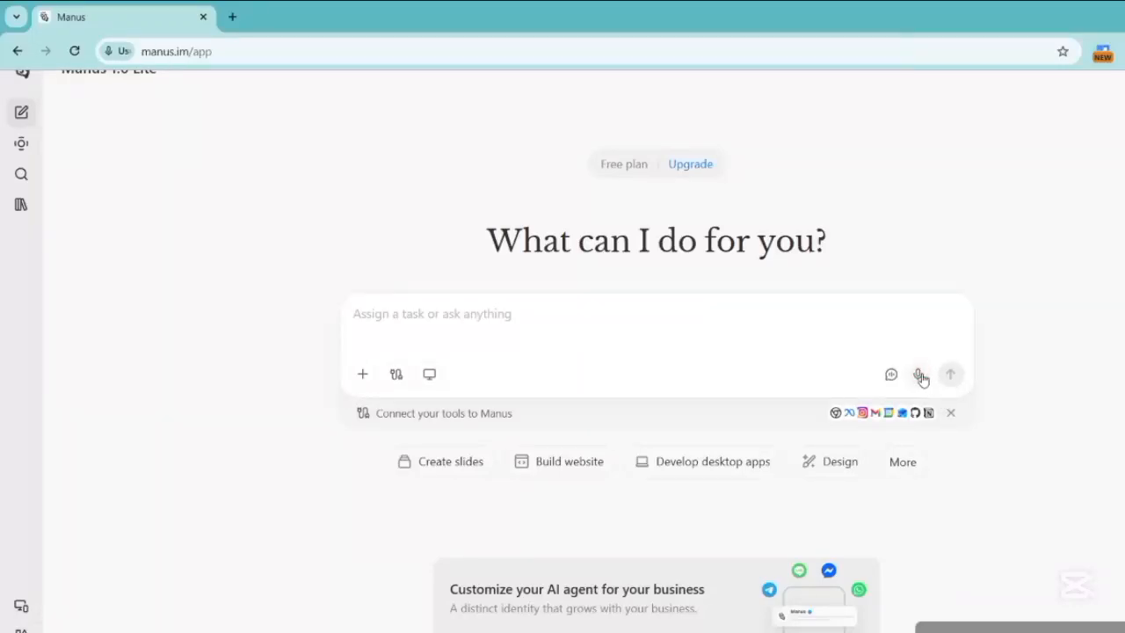